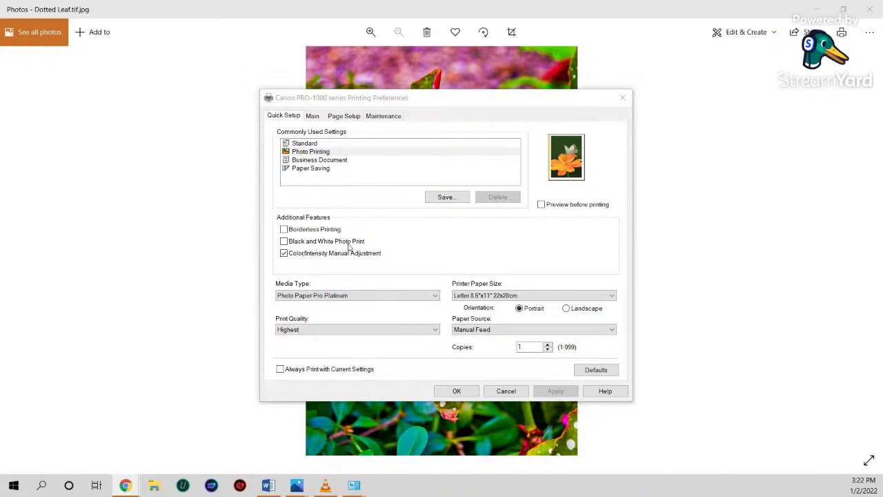
# - Open the manual color adjustment and examine its matching settings, then close it without changes
pyautogui.click(284, 254)
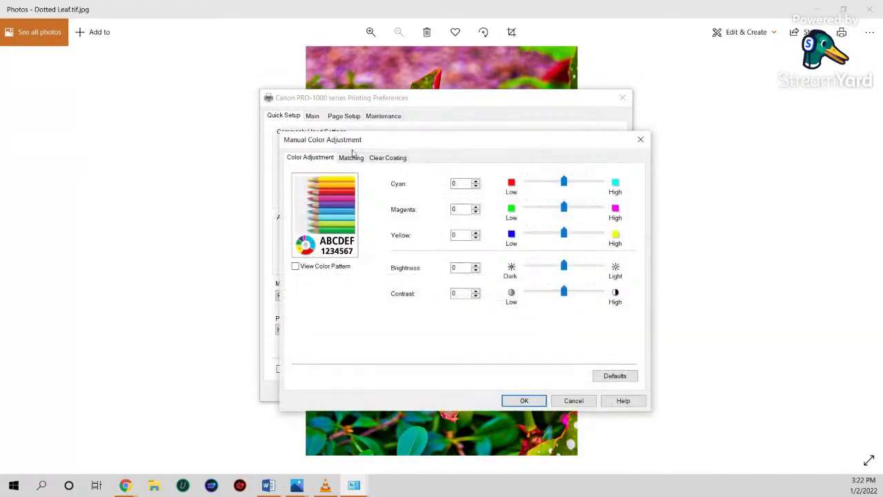
pyautogui.click(354, 158)
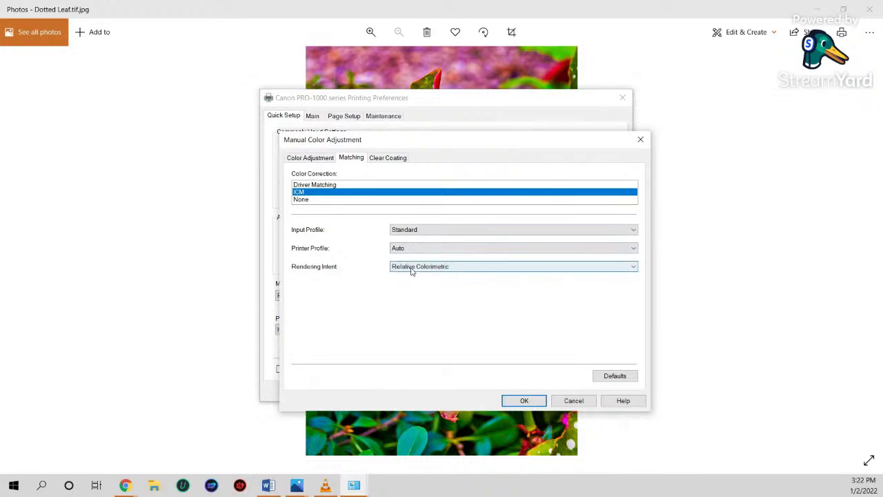
pyautogui.click(640, 139)
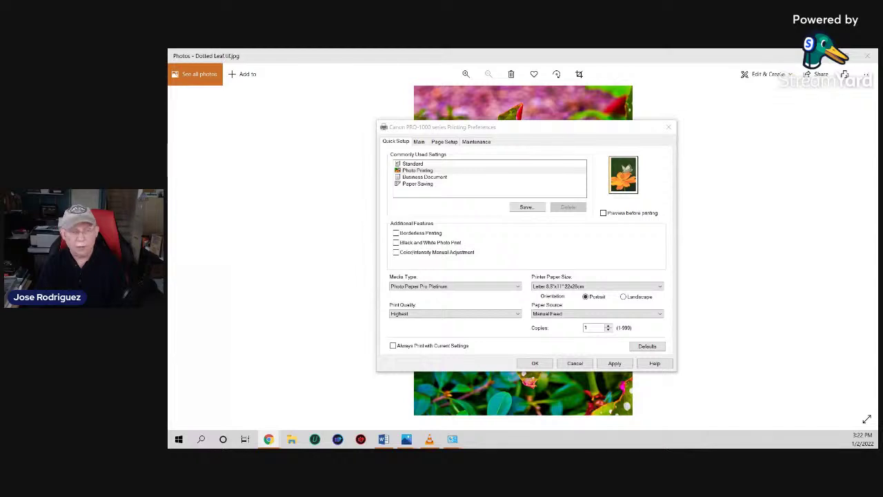
# - Set up printing on Photo Paper Pro Luster at Highest quality, with Top Feed as the paper source
pyautogui.click(437, 288)
pyautogui.moveTo(428, 305)
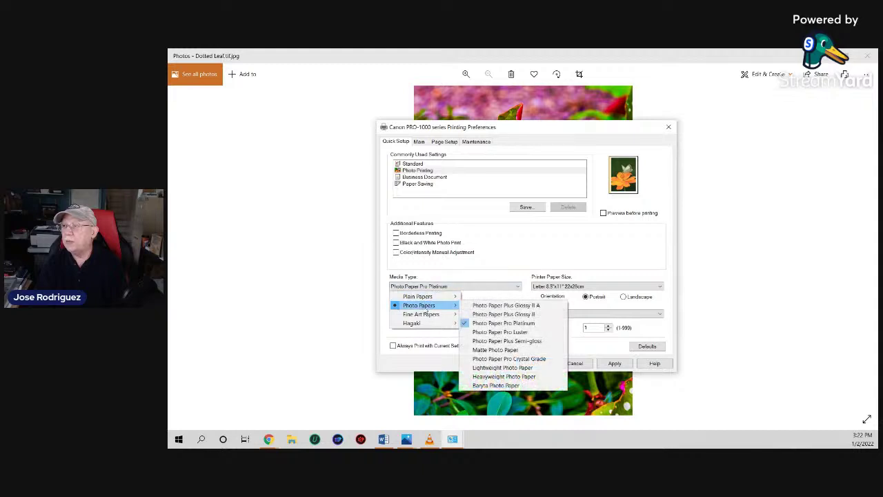
pyautogui.click(484, 332)
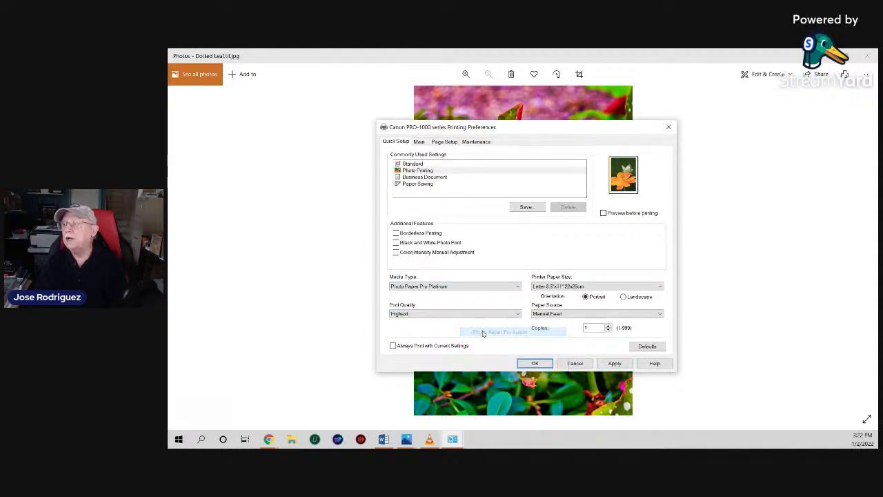
pyautogui.click(418, 315)
pyautogui.click(419, 321)
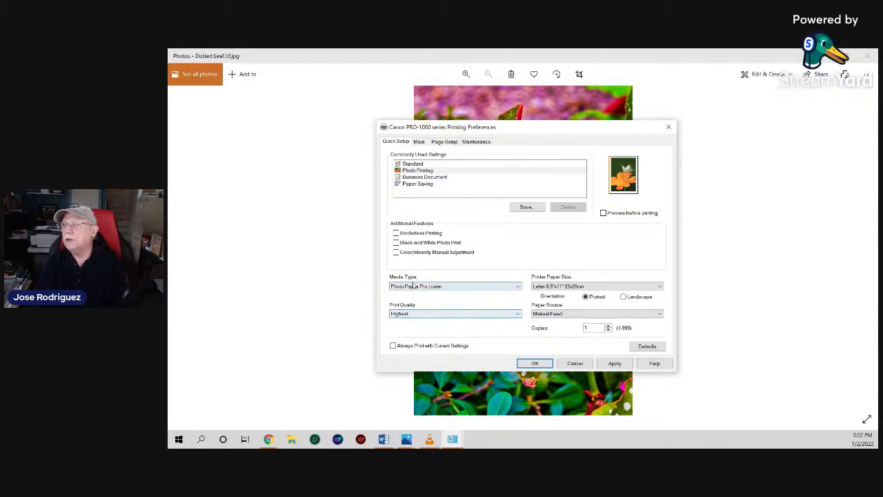
pyautogui.click(539, 317)
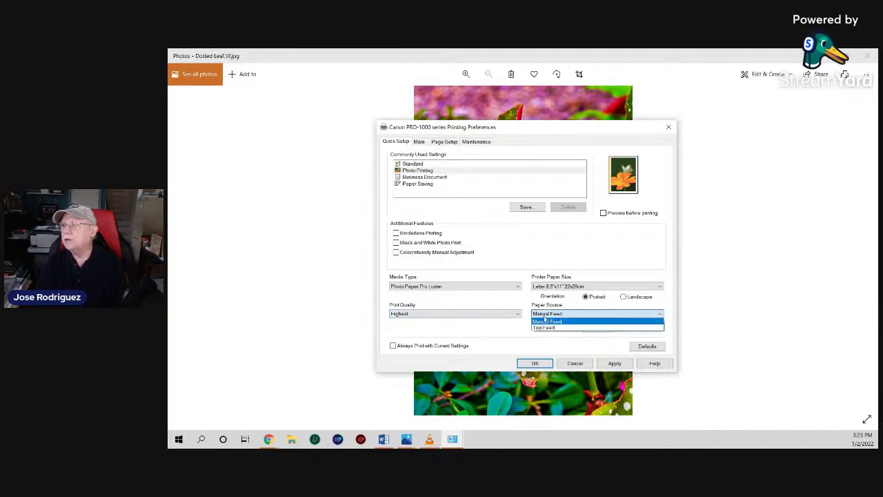
pyautogui.click(541, 328)
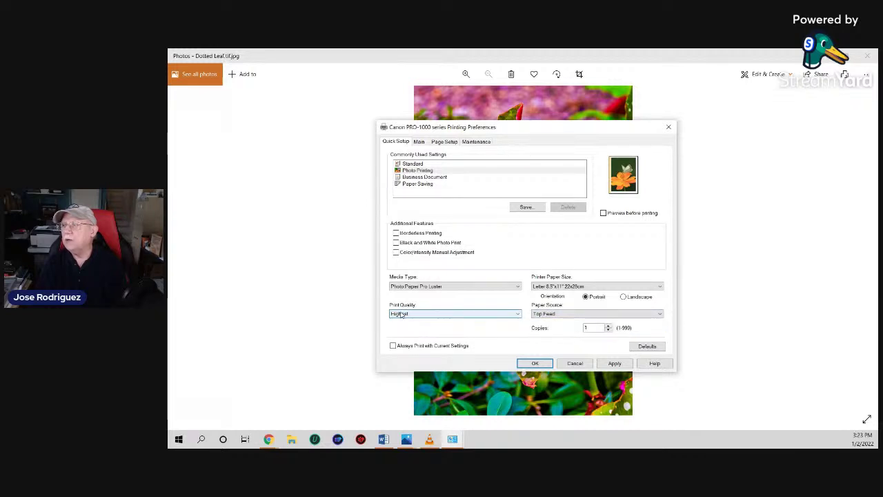
# - Enable Color/Intensity Manual Adjustment with color correction set to ICM and apply the printing preferences
pyautogui.click(397, 254)
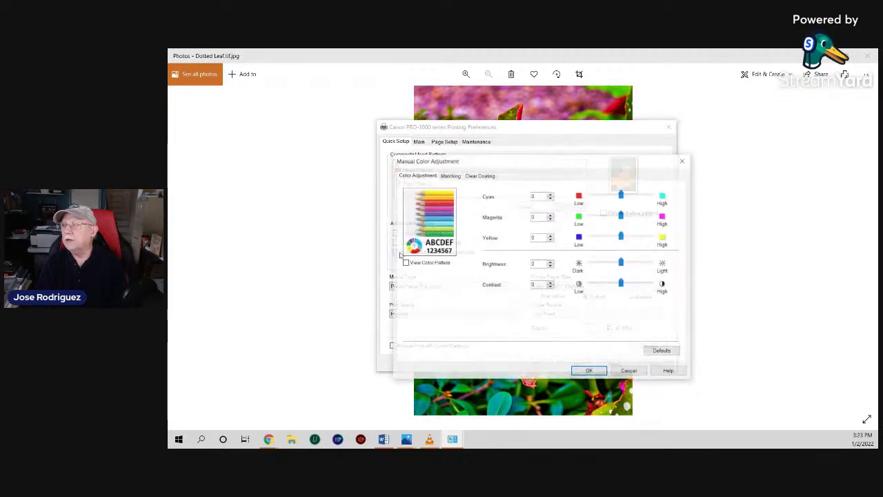
pyautogui.click(450, 176)
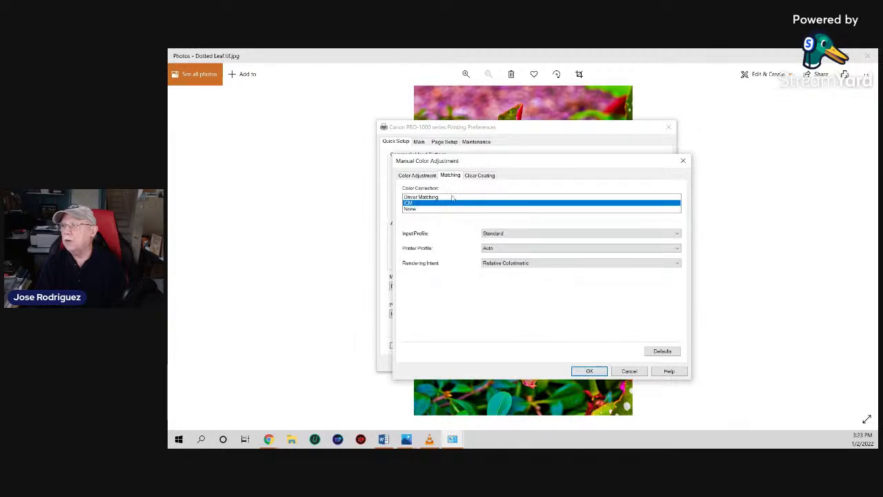
pyautogui.click(432, 197)
pyautogui.click(417, 204)
pyautogui.click(589, 370)
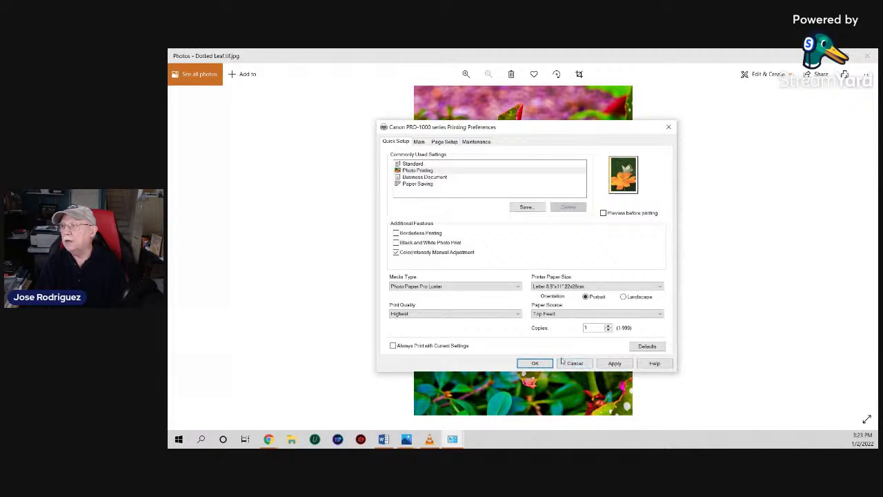
pyautogui.click(615, 364)
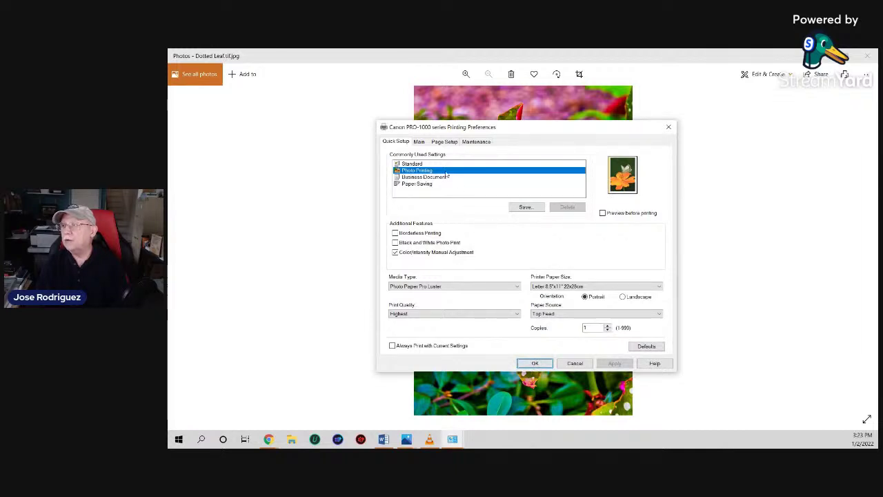
# - Enable Black and White Photo Print and turn off Color/Intensity Manual Adjustment
pyautogui.click(396, 243)
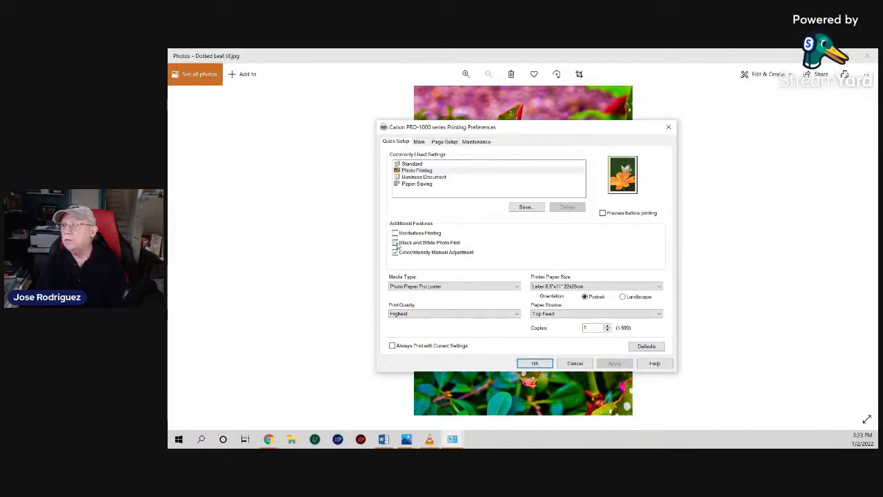
pyautogui.click(395, 252)
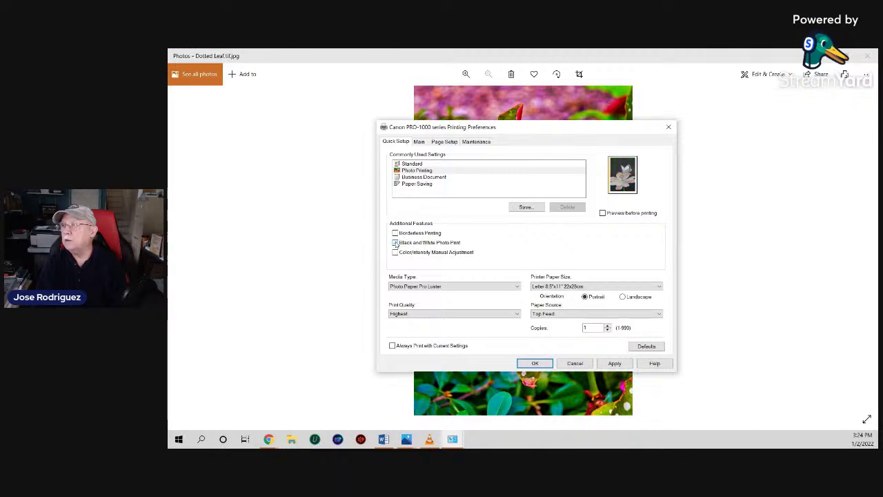
pyautogui.click(395, 243)
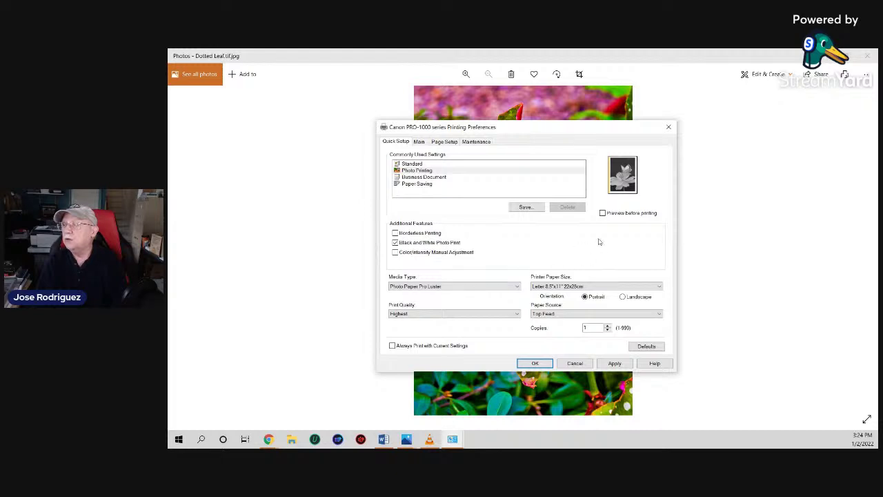
# - Open the advanced settings for the paper and examine the available Drying Time options
pyautogui.click(419, 142)
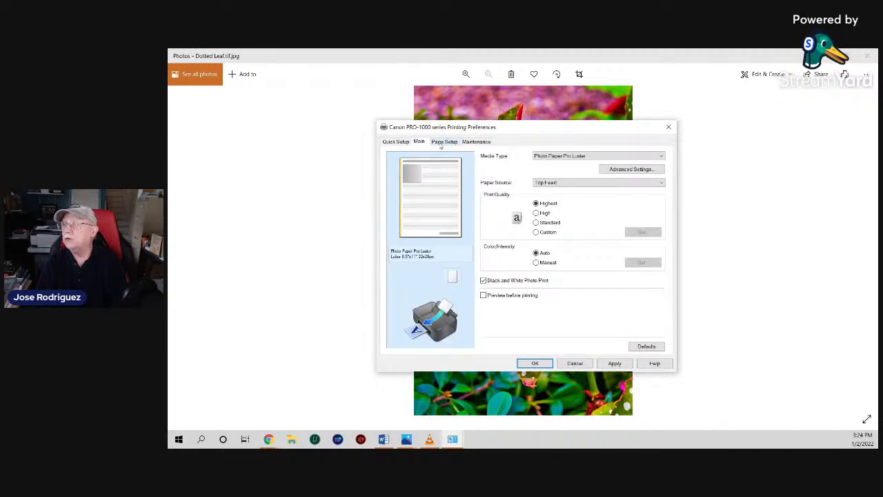
pyautogui.click(627, 170)
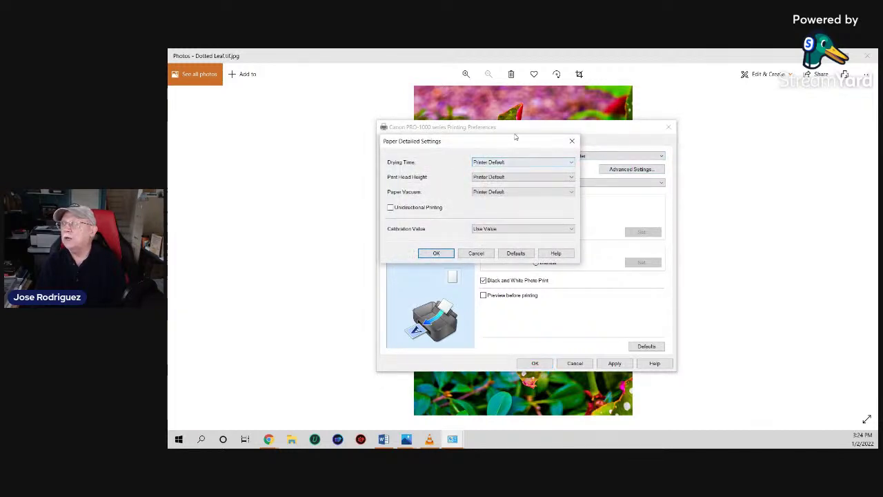
pyautogui.moveTo(508, 144); pyautogui.dragTo(517, 190)
pyautogui.click(514, 208)
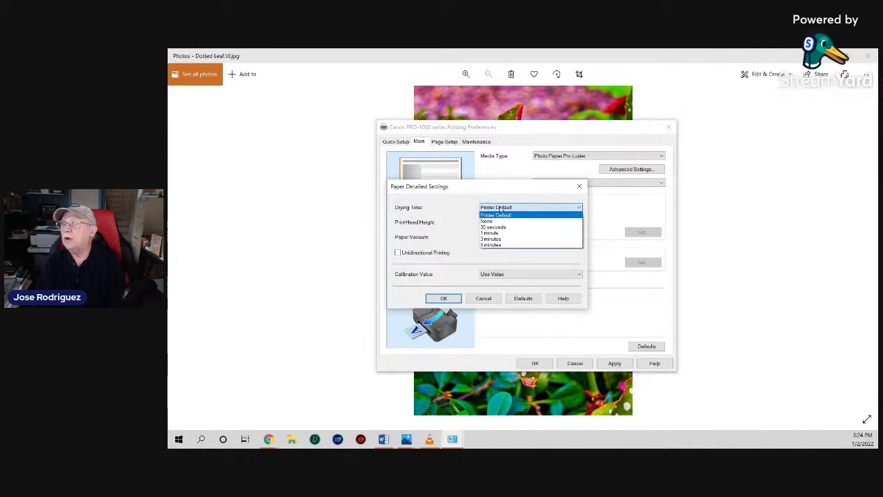
pyautogui.click(508, 208)
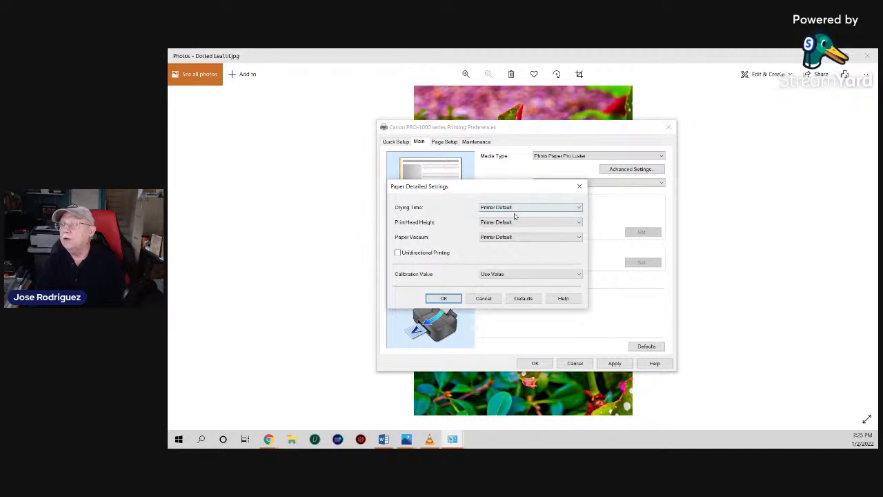
pyautogui.click(517, 211)
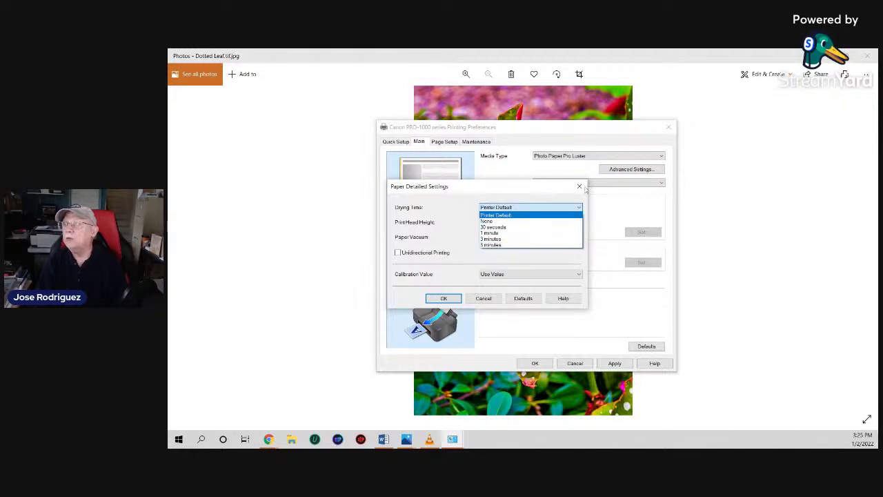
pyautogui.click(406, 227)
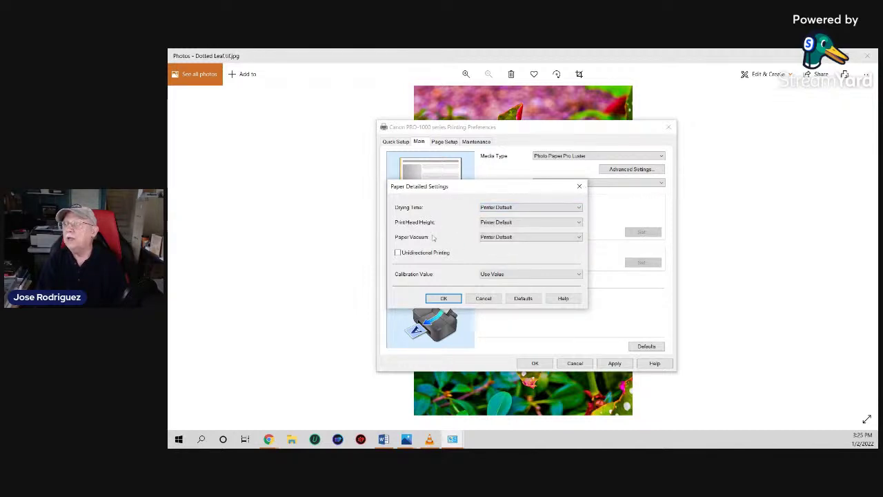
pyautogui.click(505, 208)
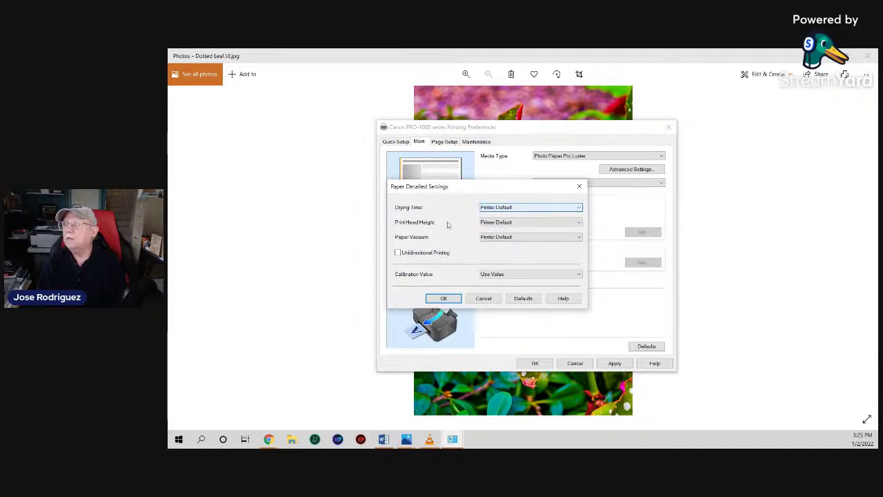
# - Examine the Print Head Height and Paper Vacuum options in the detailed paper settings
pyautogui.click(506, 223)
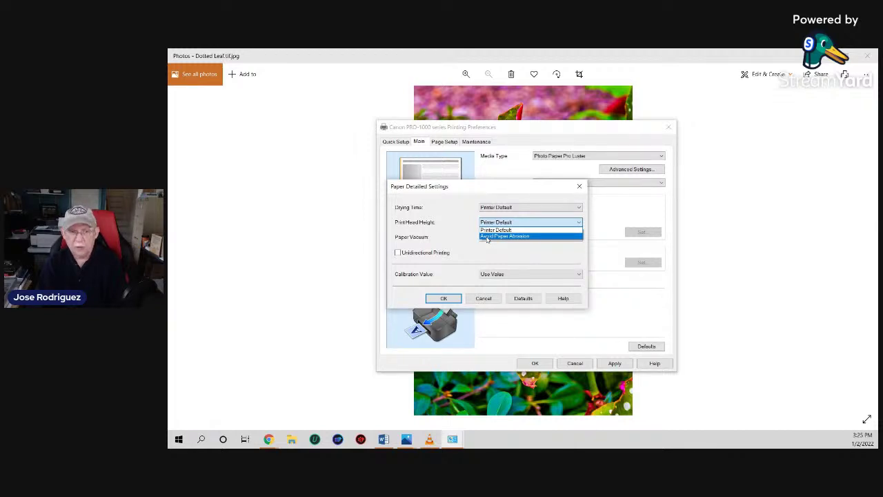
pyautogui.click(460, 238)
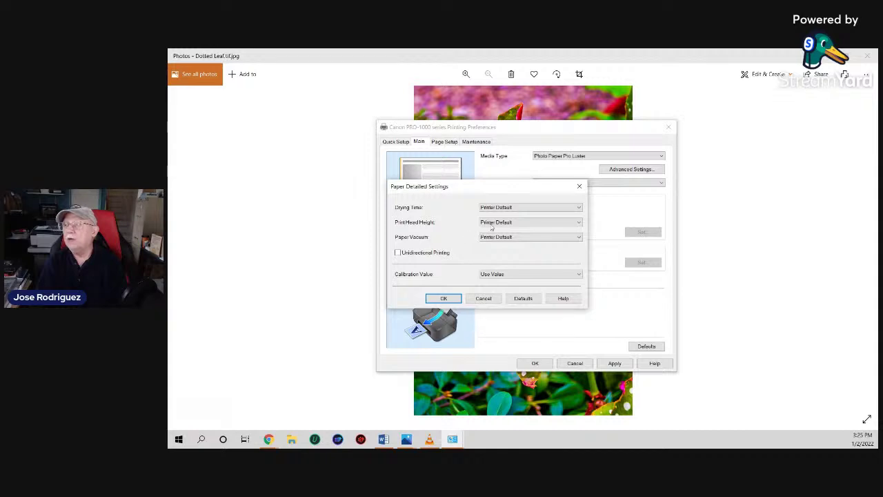
pyautogui.click(492, 227)
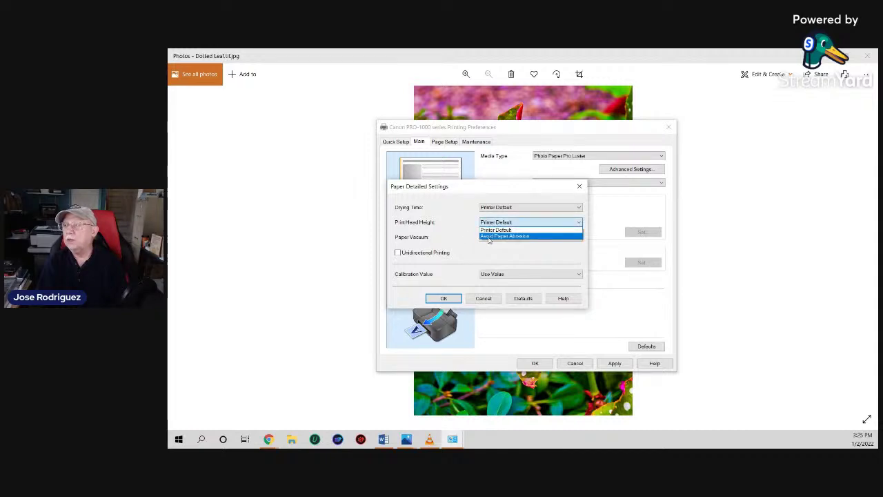
pyautogui.click(451, 235)
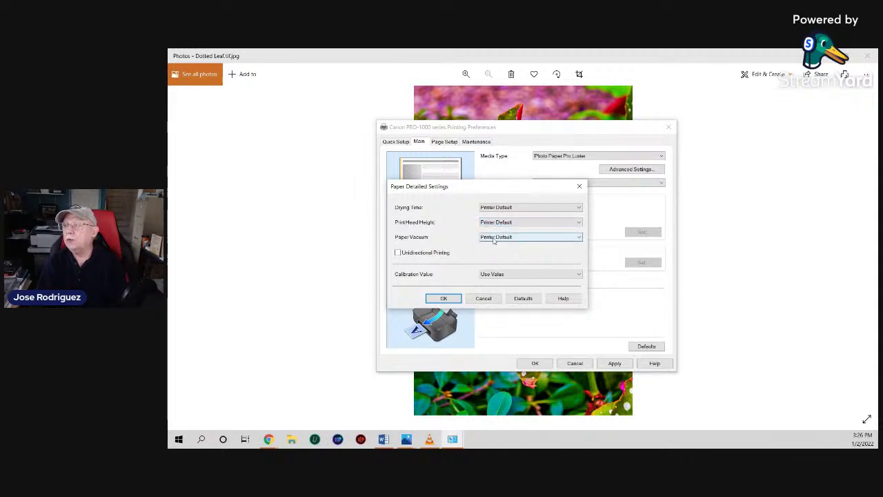
pyautogui.click(498, 238)
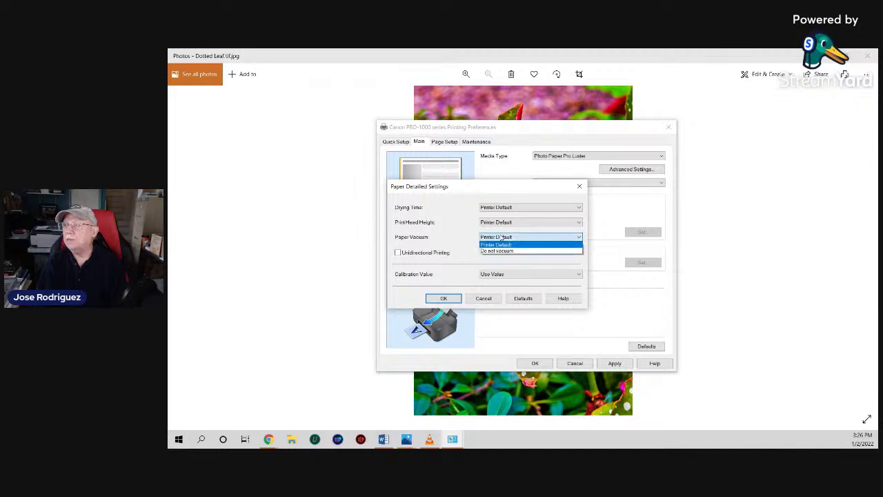
pyautogui.click(460, 238)
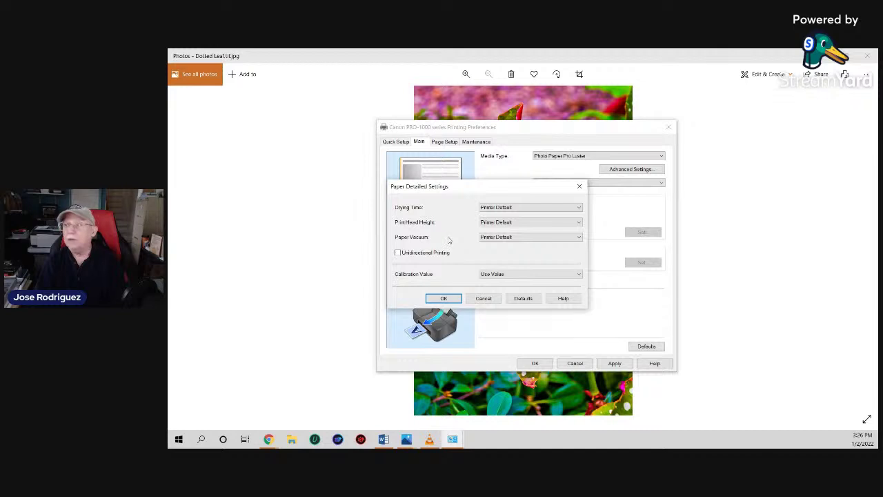
# - Toggle Unidirectional Printing on and back off, and accept the detailed paper settings with Calibration Value set to Use Value
pyautogui.click(397, 253)
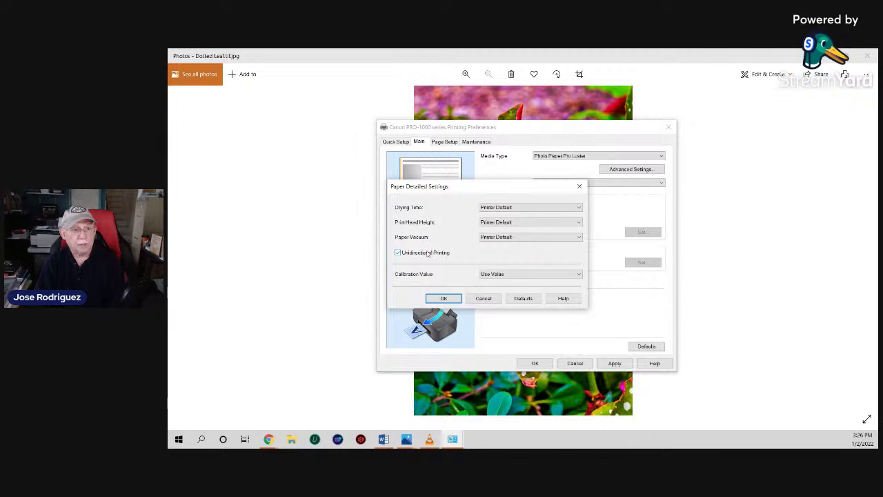
pyautogui.click(398, 253)
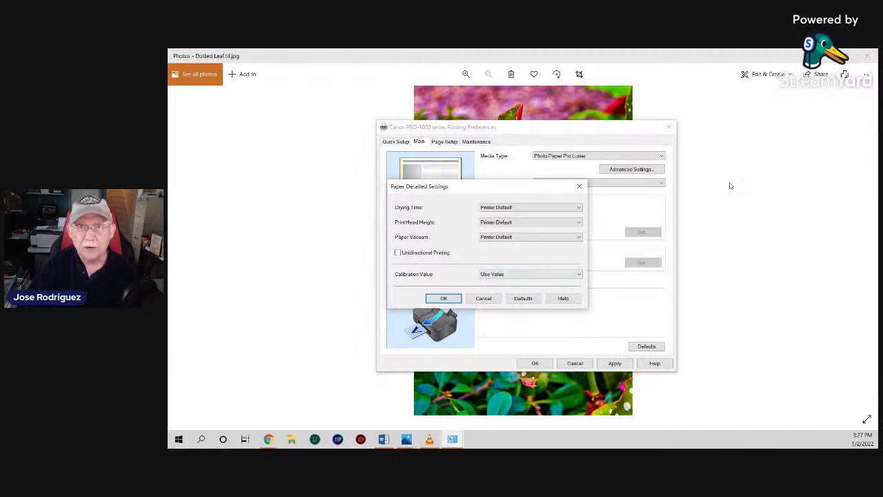
pyautogui.click(558, 276)
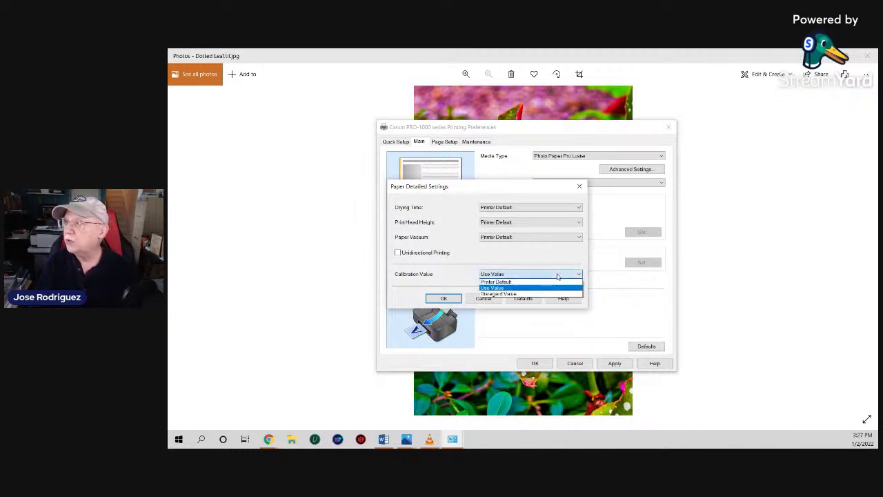
pyautogui.click(501, 288)
pyautogui.click(501, 275)
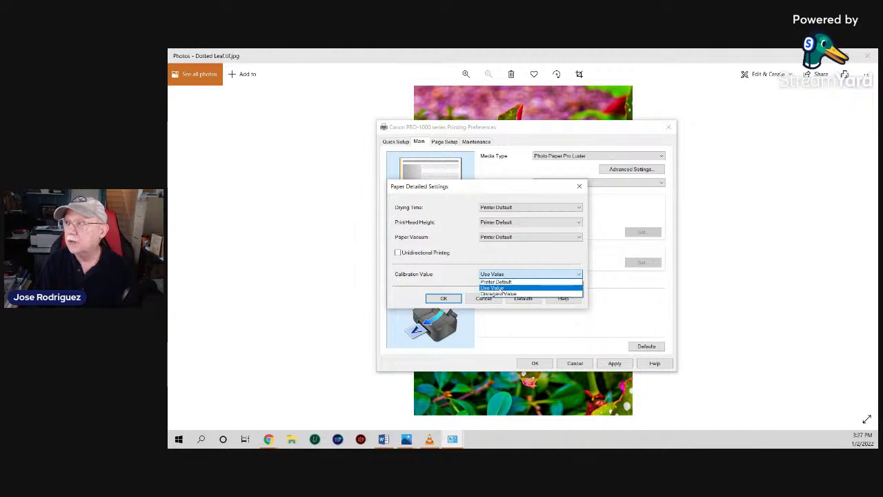
pyautogui.click(499, 288)
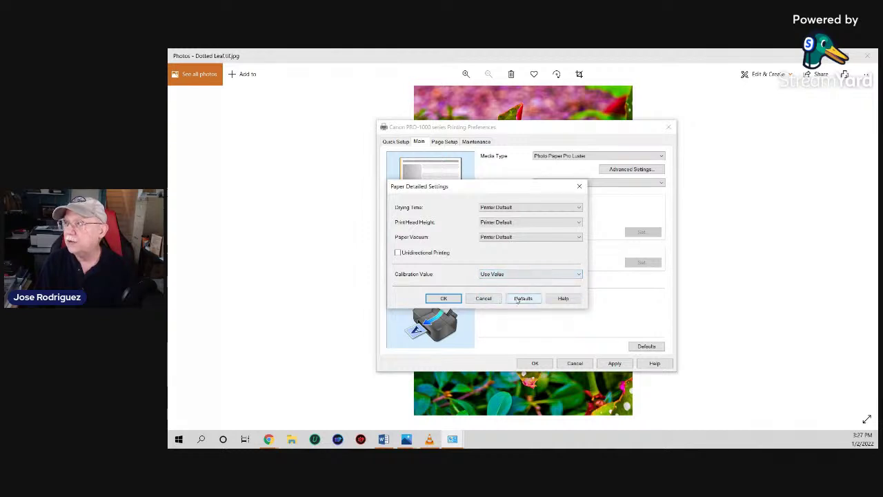
pyautogui.click(449, 298)
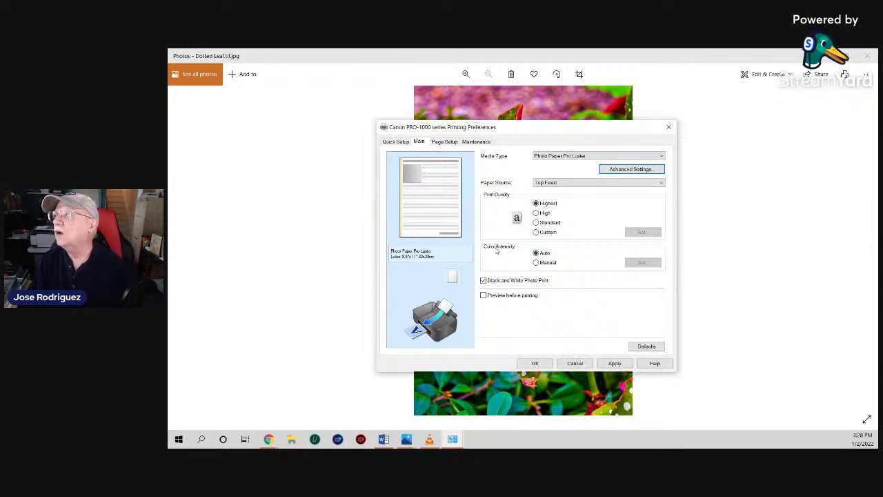
# - Switch Color/Intensity to Manual, open its color adjustment settings and enable View Color Pattern
pyautogui.click(539, 266)
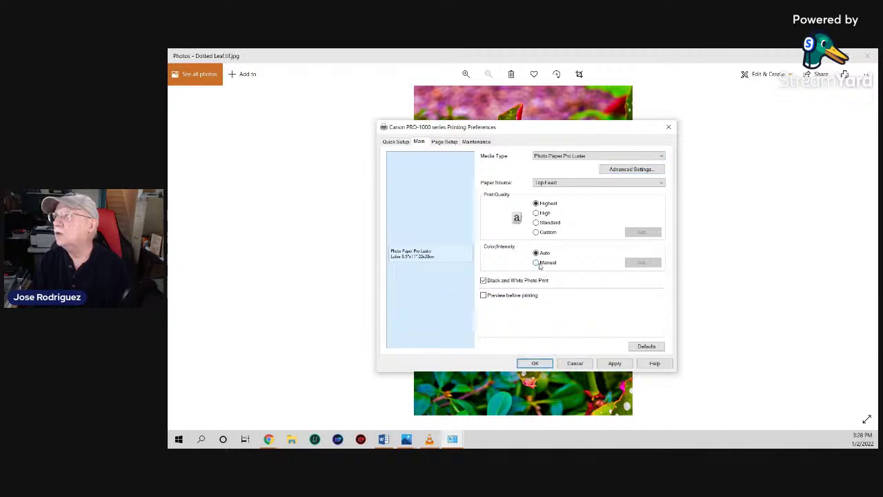
pyautogui.click(635, 264)
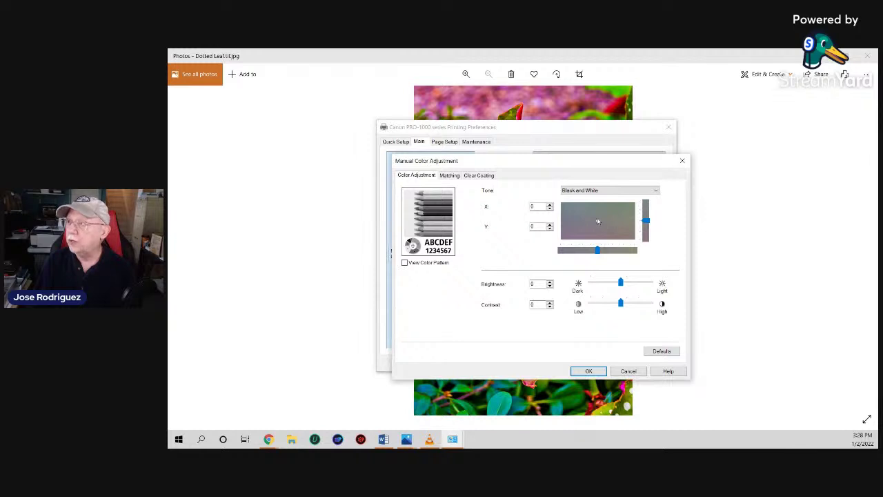
pyautogui.click(405, 264)
pyautogui.click(405, 265)
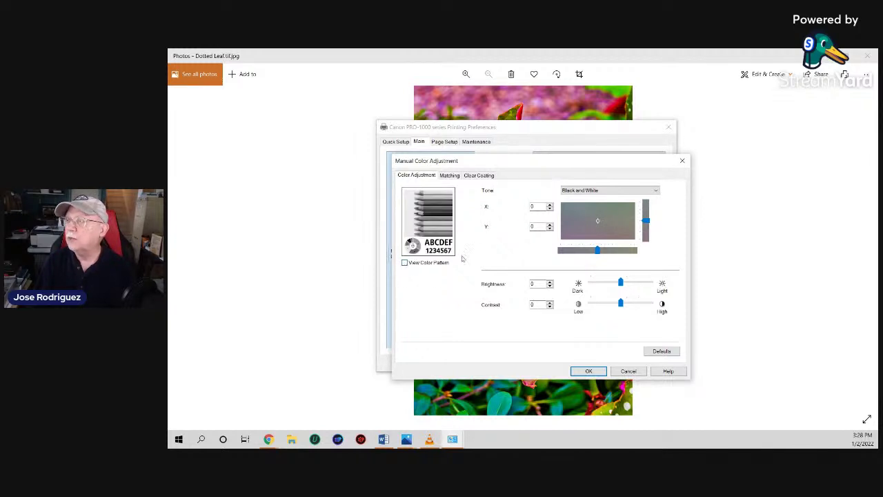
pyautogui.click(404, 263)
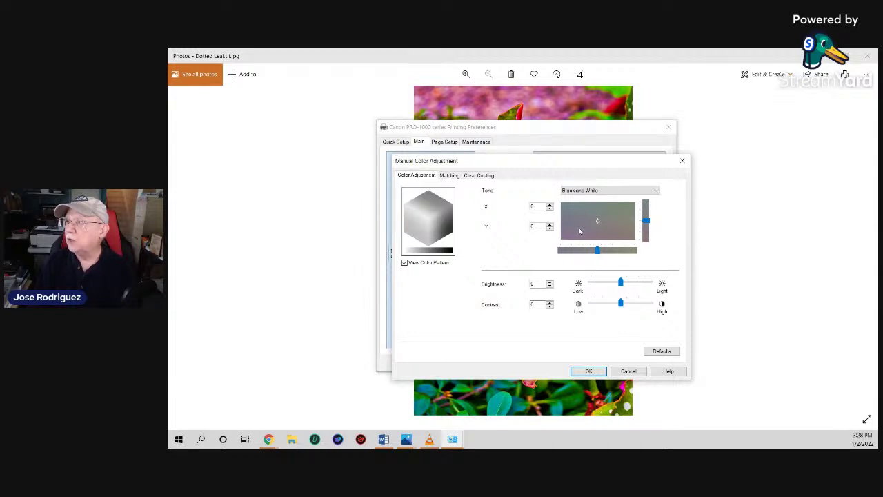
# - Try a custom tone by shifting the tone point slightly, and return X and Y to 0
pyautogui.moveTo(596, 221)
pyautogui.mouseDown()
pyautogui.moveTo(606, 218)
pyautogui.moveTo(598, 222)
pyautogui.moveTo(599, 212)
pyautogui.moveTo(599, 233)
pyautogui.moveTo(599, 222)
pyautogui.moveTo(575, 211)
pyautogui.moveTo(618, 236)
pyautogui.moveTo(598, 220)
pyautogui.mouseUp()
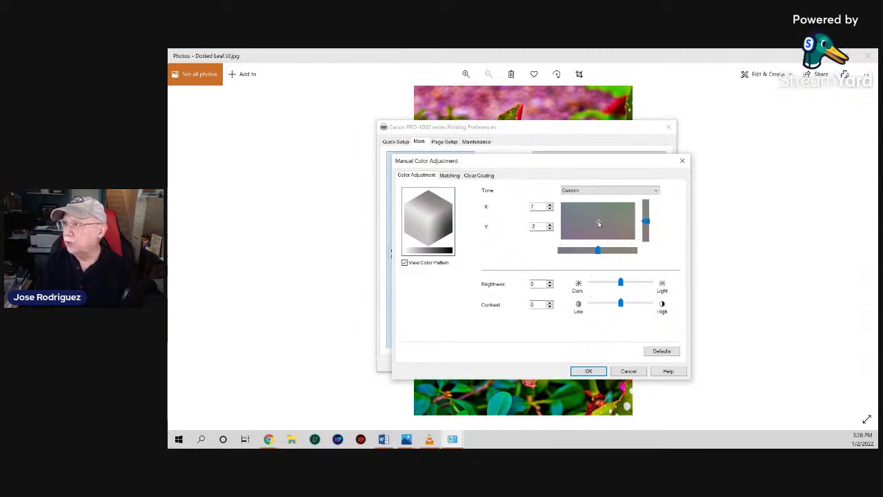
pyautogui.click(549, 226)
pyautogui.click(550, 226)
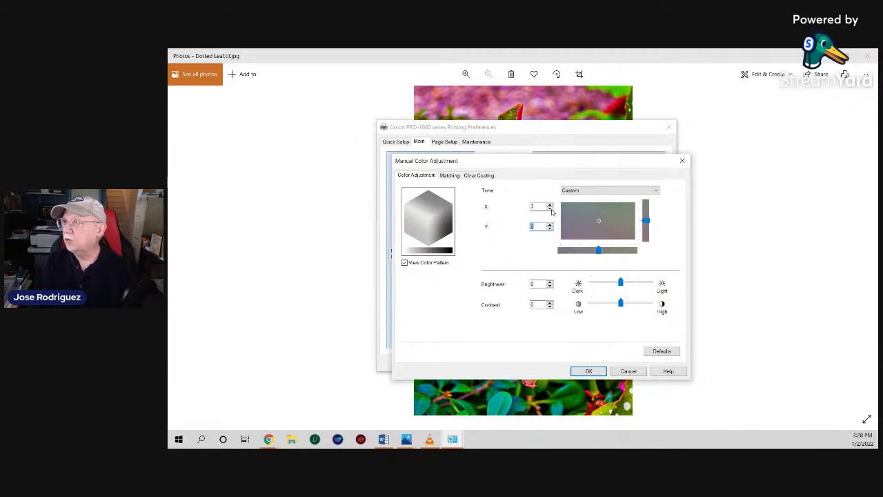
pyautogui.click(549, 209)
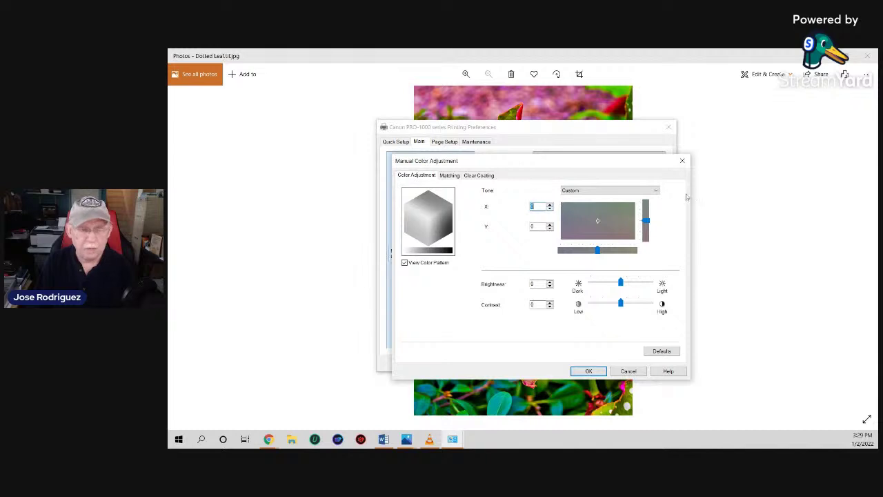
# - Try the Warm Tone and Cool Tone presets, returning the Tone to Black and White after each
pyautogui.click(650, 190)
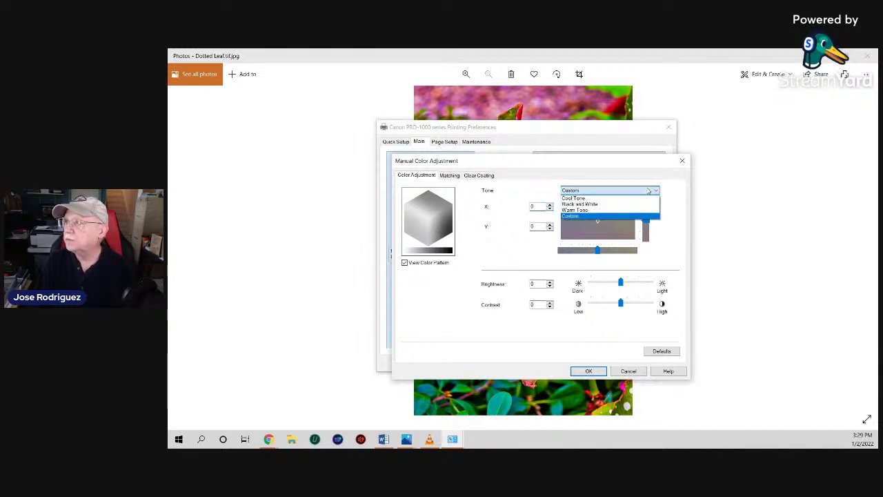
pyautogui.click(575, 210)
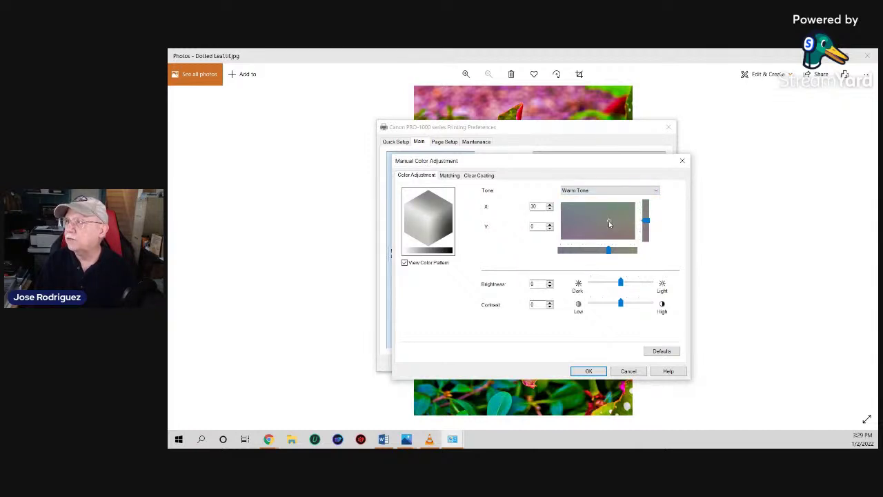
pyautogui.click(585, 191)
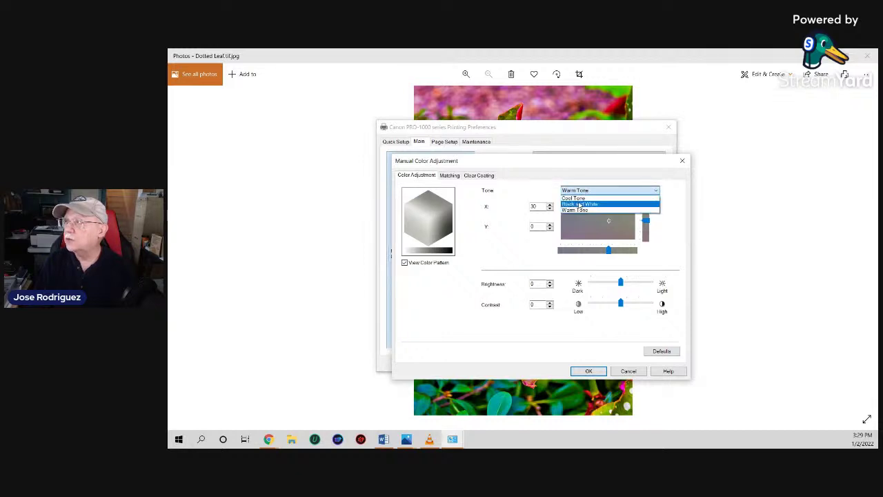
pyautogui.click(590, 197)
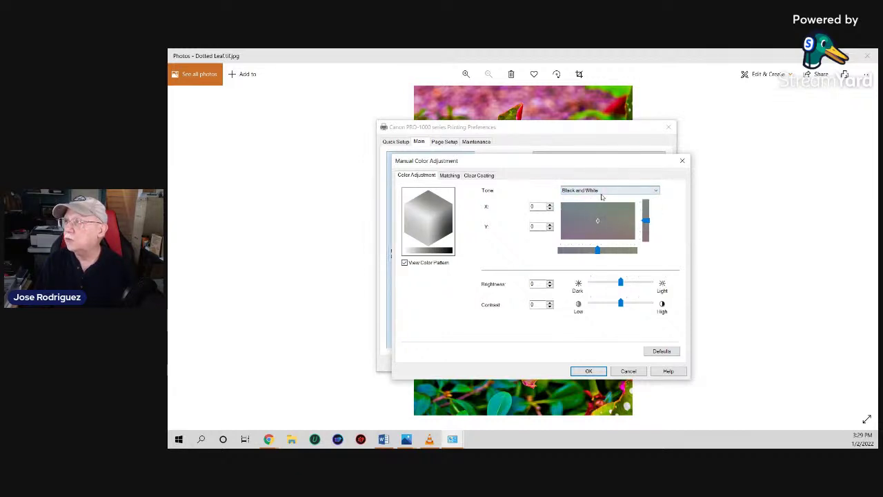
pyautogui.click(602, 191)
pyautogui.click(573, 198)
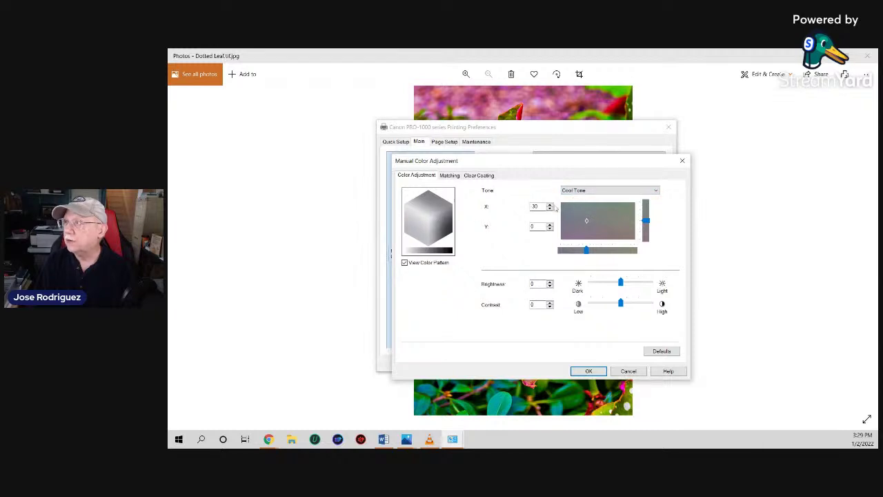
pyautogui.click(583, 191)
pyautogui.click(584, 204)
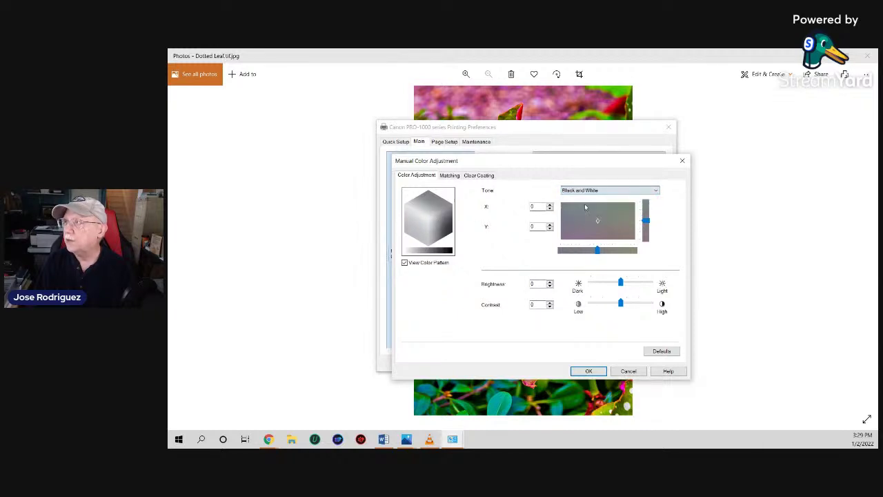
# - Set the Tone to Warm Tone and Contrast to 0, and apply the manual color adjustment
pyautogui.click(604, 190)
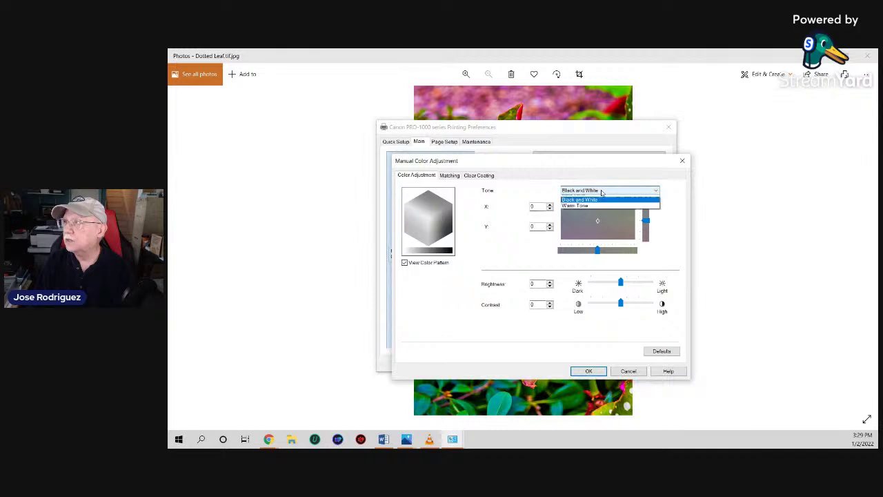
pyautogui.click(582, 211)
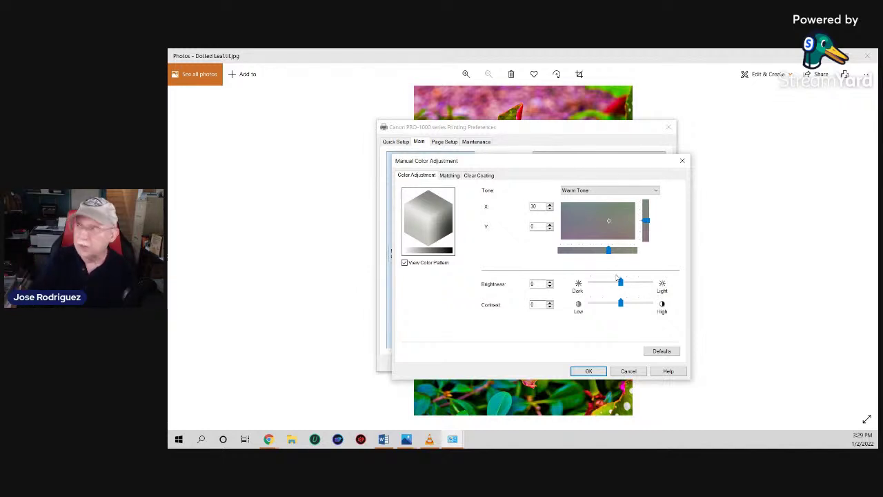
pyautogui.moveTo(620, 282); pyautogui.dragTo(620, 306)
pyautogui.click(549, 303)
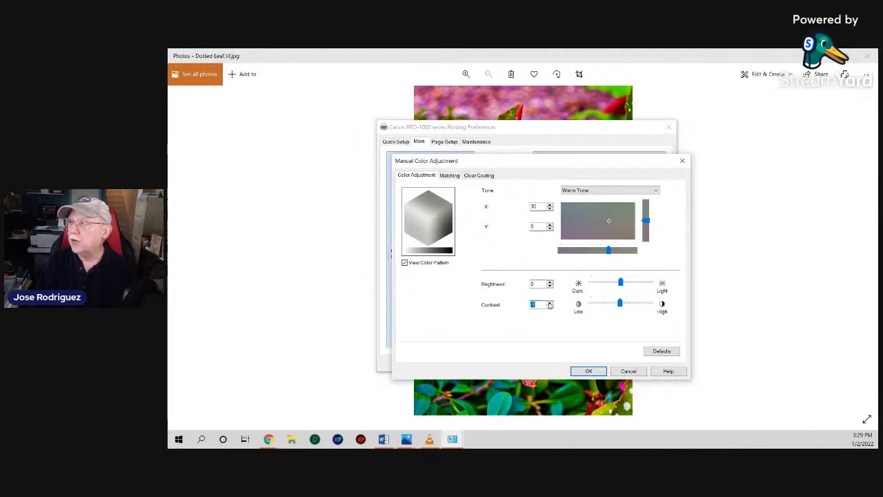
pyautogui.click(549, 303)
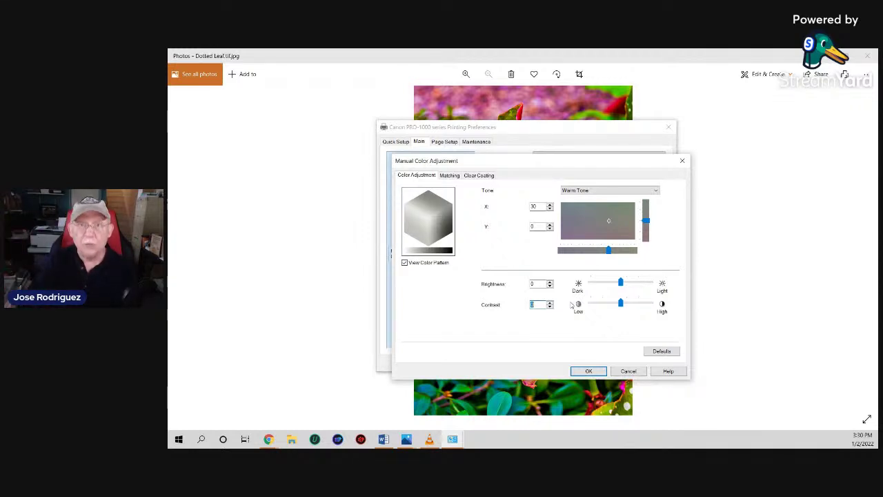
pyautogui.click(587, 371)
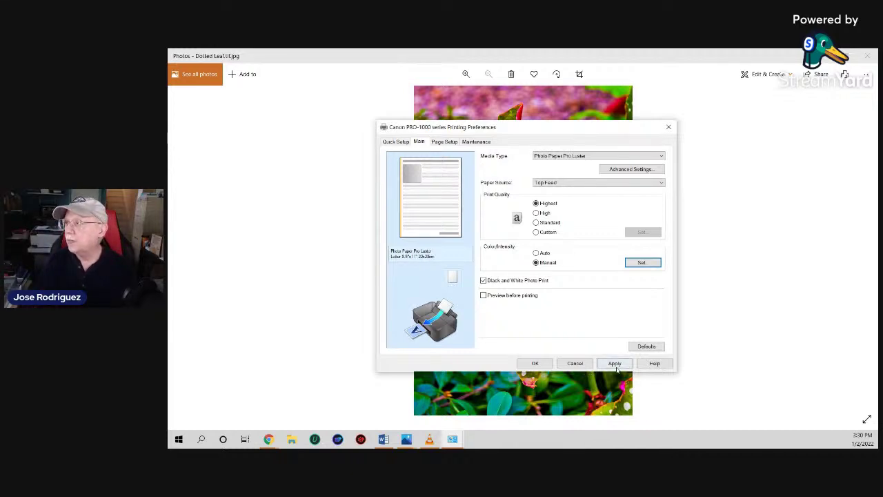
pyautogui.click(614, 364)
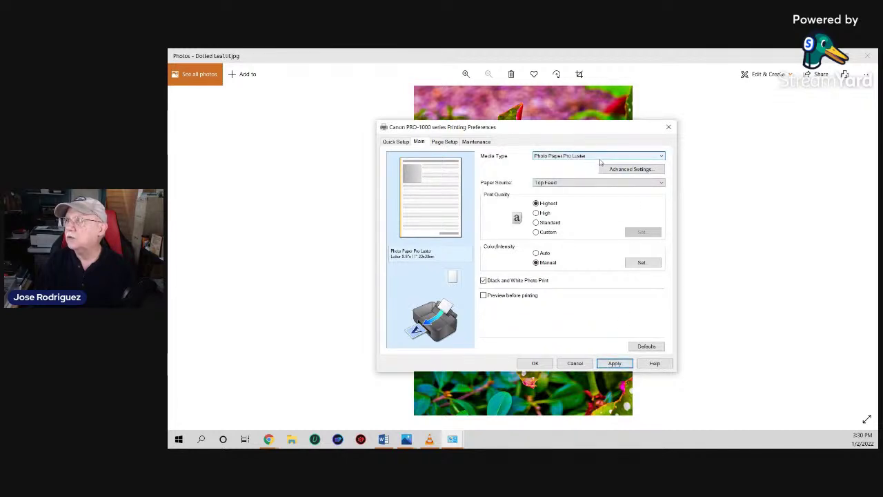
# - View the printer's maintenance options, accept the printing preferences and switch to Qimage Ultimate
pyautogui.click(478, 143)
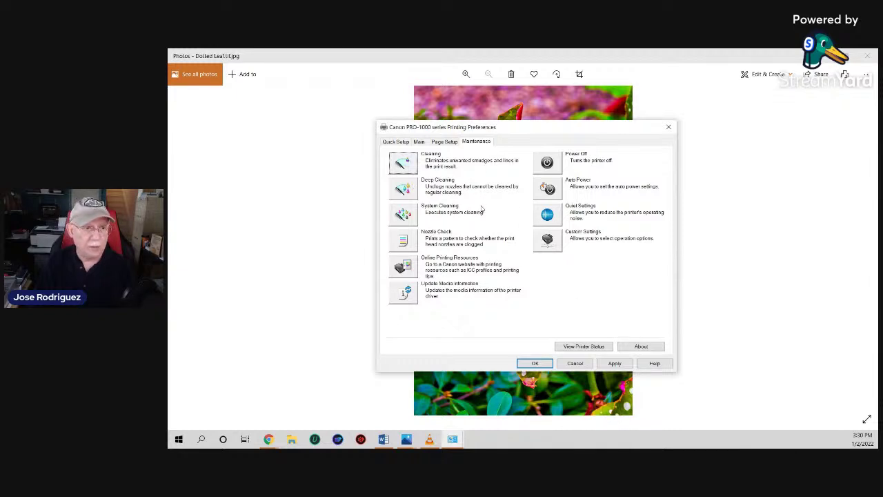
pyautogui.click(612, 364)
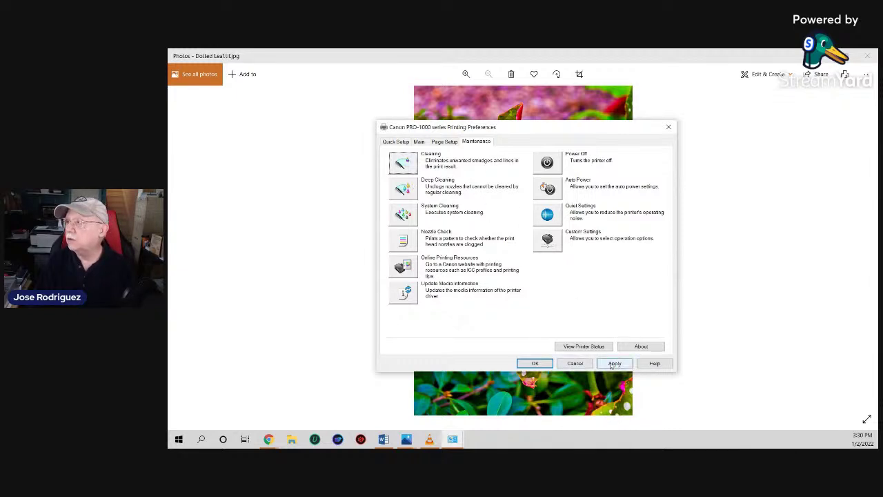
pyautogui.click(535, 362)
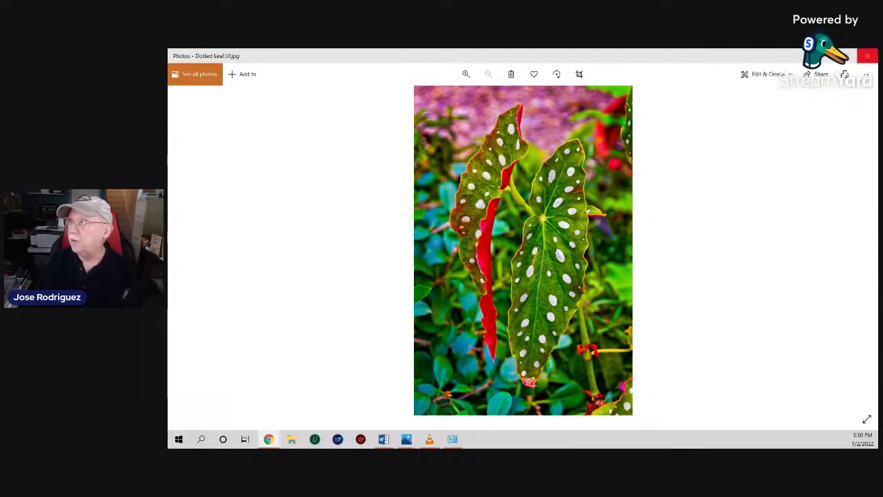
pyautogui.doubleClick(761, 53)
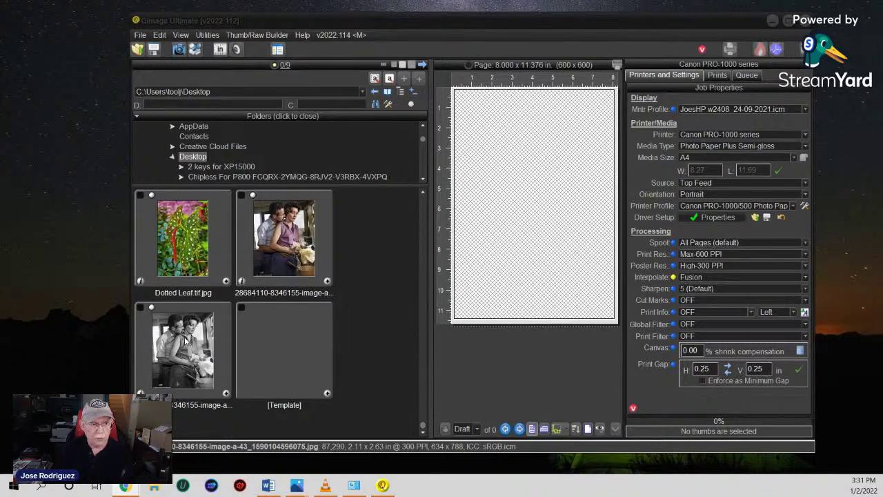
# - Place the color photo of the couple on the page, and delete that print
pyautogui.click(327, 281)
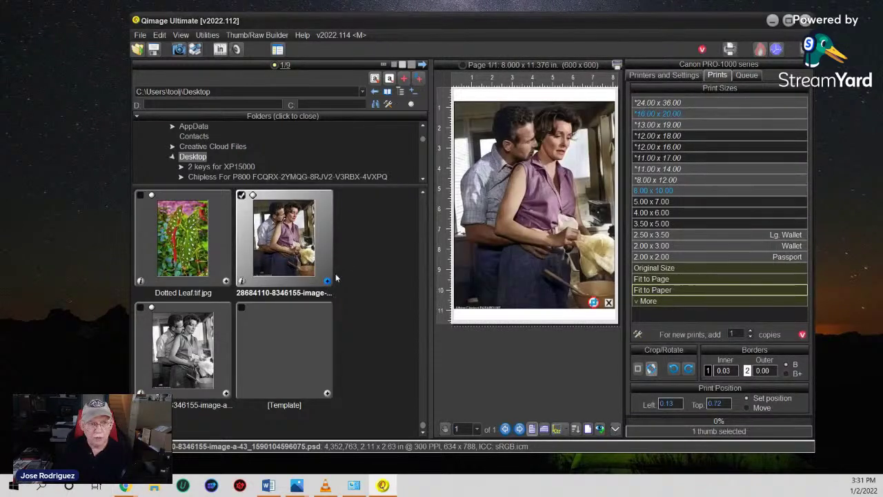
pyautogui.click(512, 221)
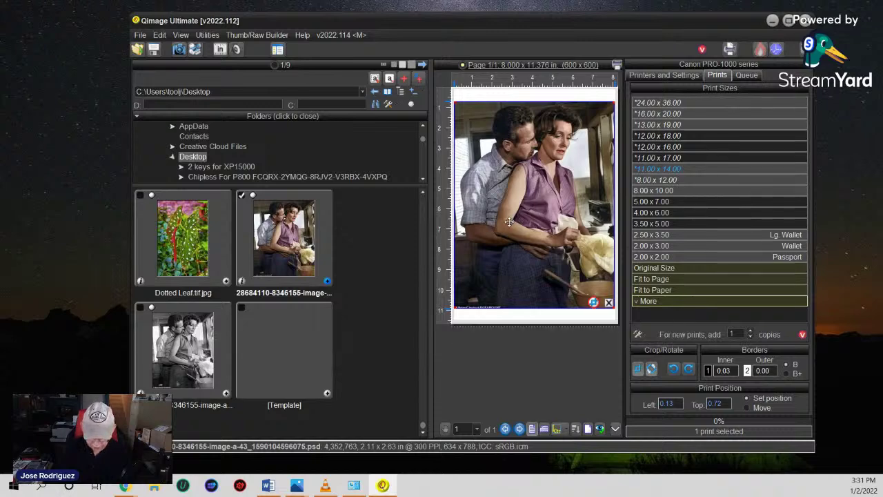
pyautogui.press('Delete')
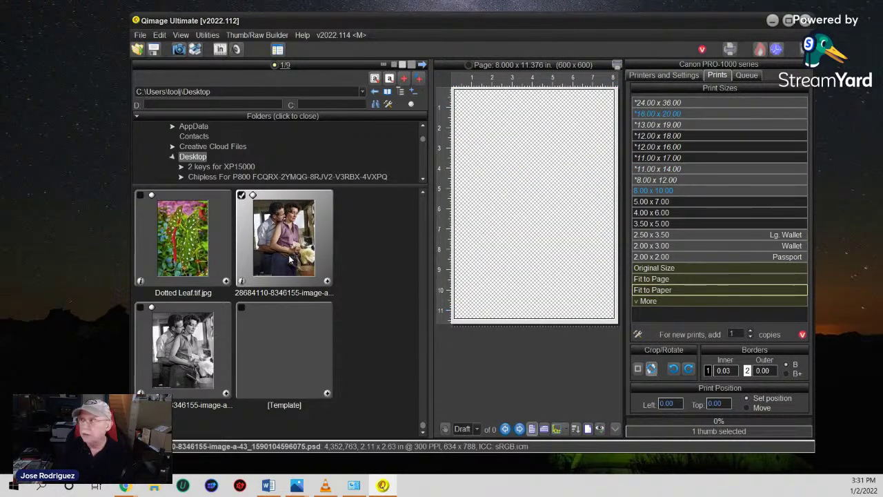
# - Check the available media types and change the printer to EPSOND36C32 (XP-15000 Series)
pyautogui.click(674, 75)
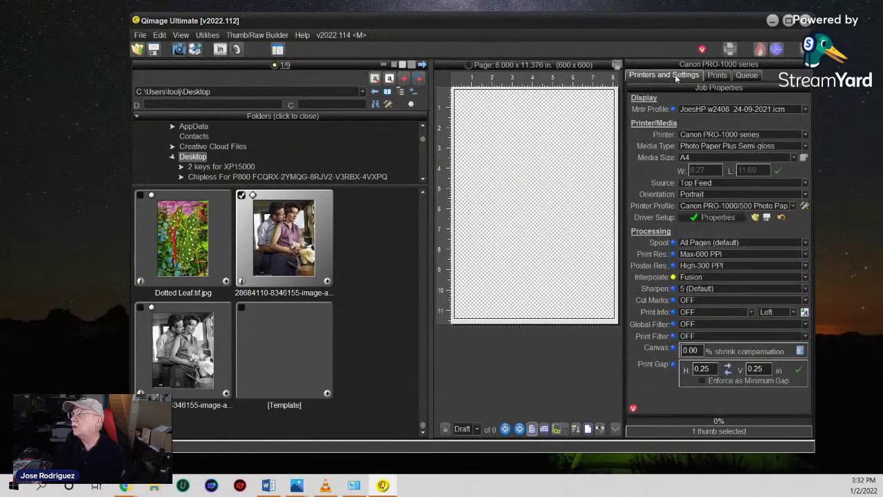
pyautogui.click(698, 146)
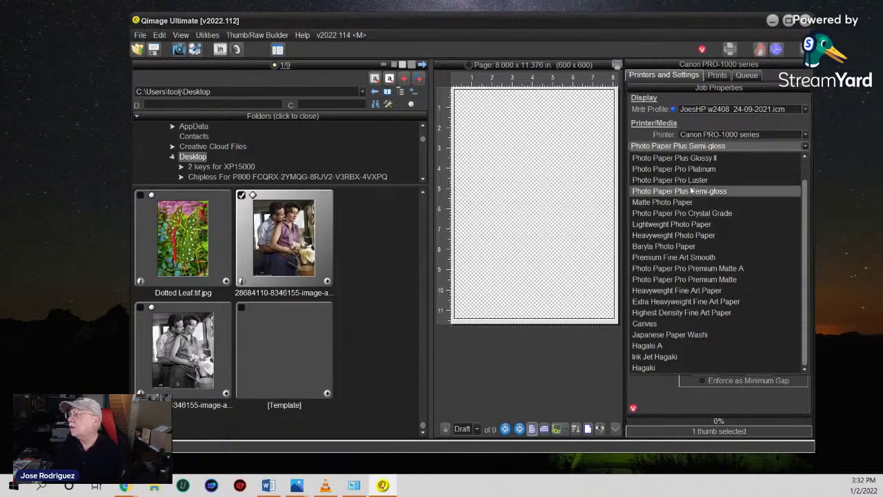
pyautogui.click(686, 136)
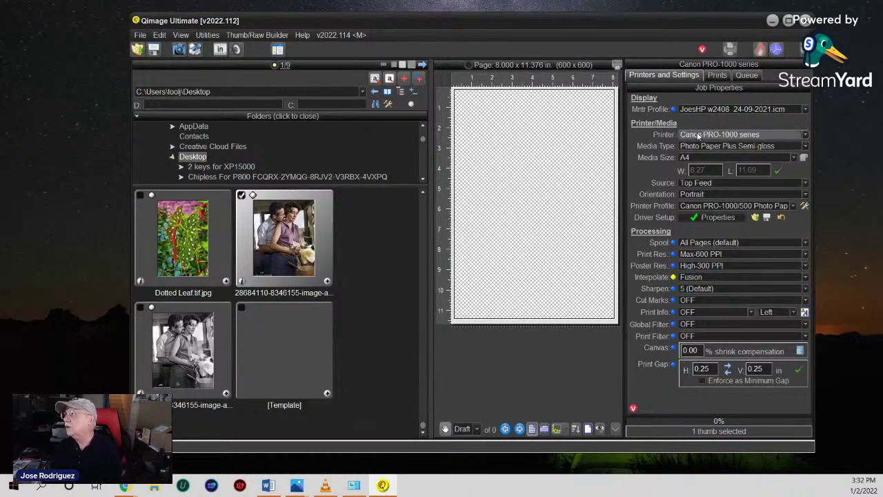
pyautogui.click(698, 136)
pyautogui.click(805, 136)
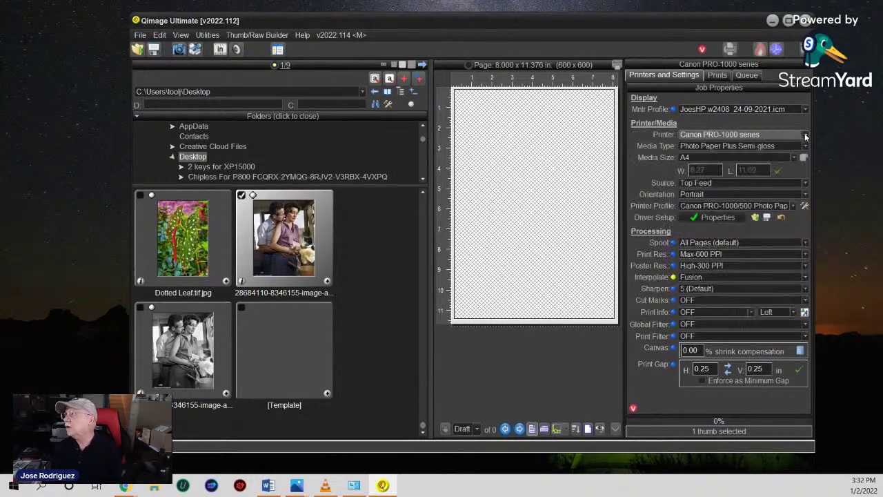
pyautogui.click(805, 135)
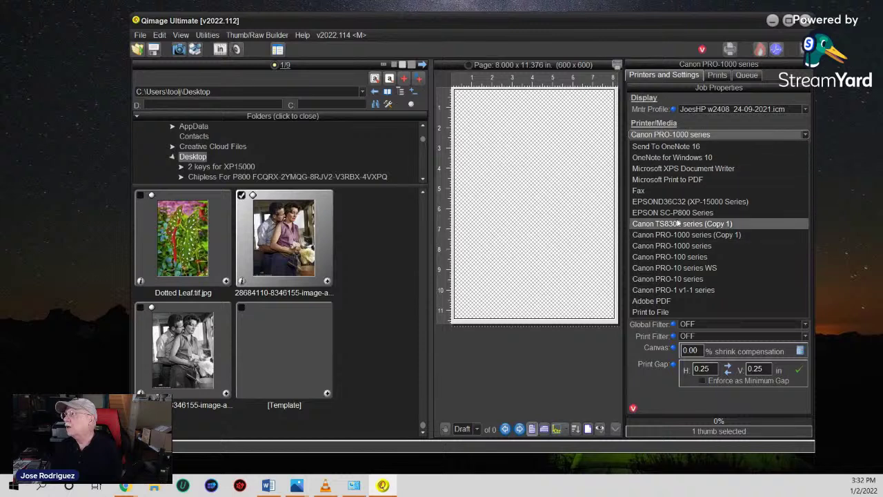
pyautogui.click(661, 201)
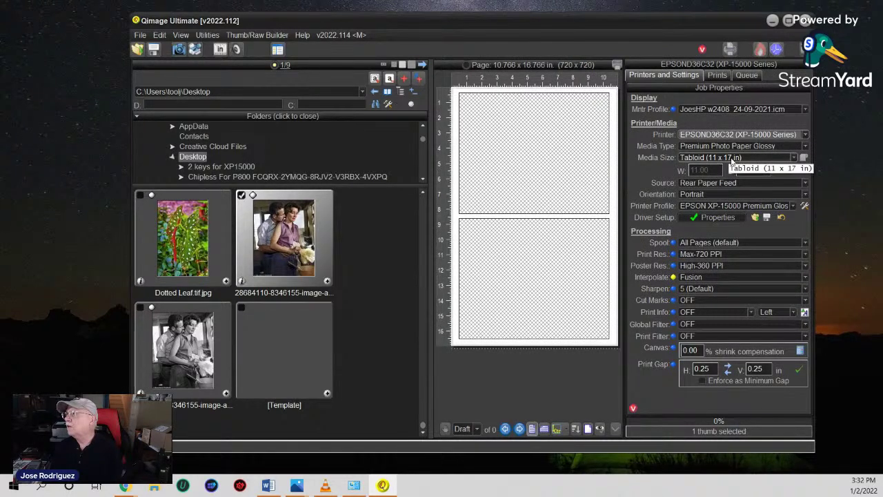
# - Add the couple's color photo to the page by specifying one dimension, with the short side at 9.5 inches and auto cropping off
pyautogui.click(719, 75)
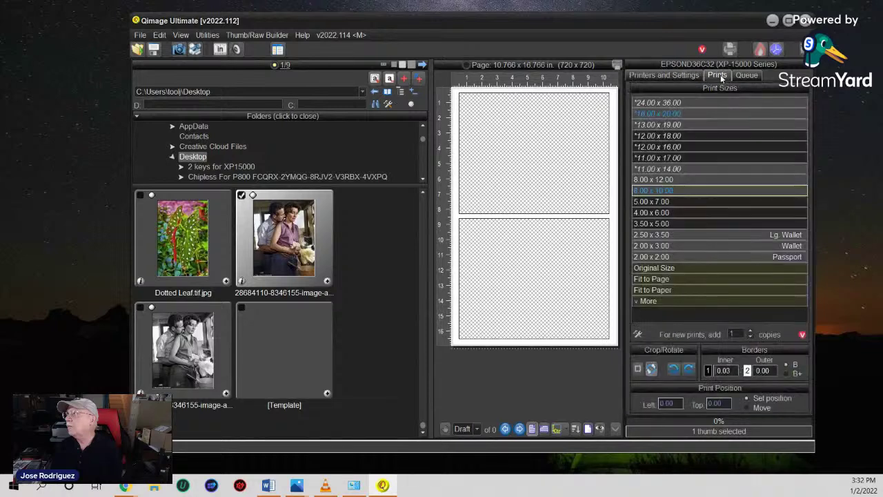
pyautogui.click(641, 300)
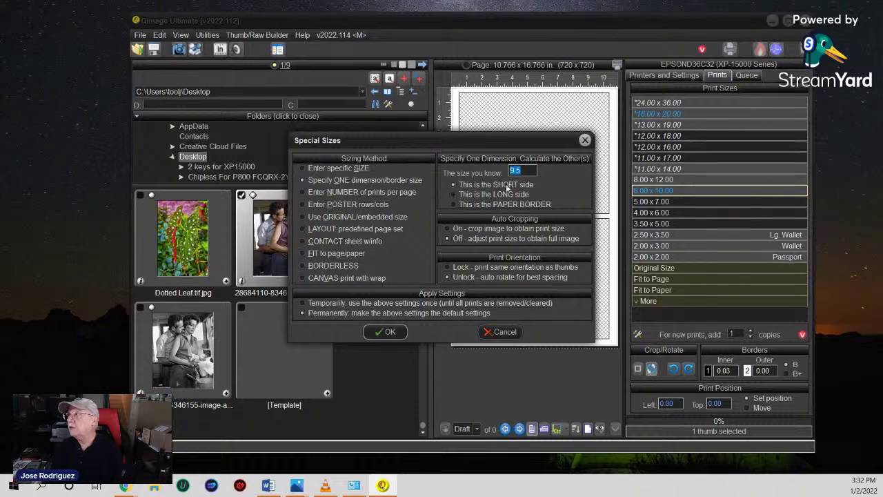
pyautogui.click(389, 331)
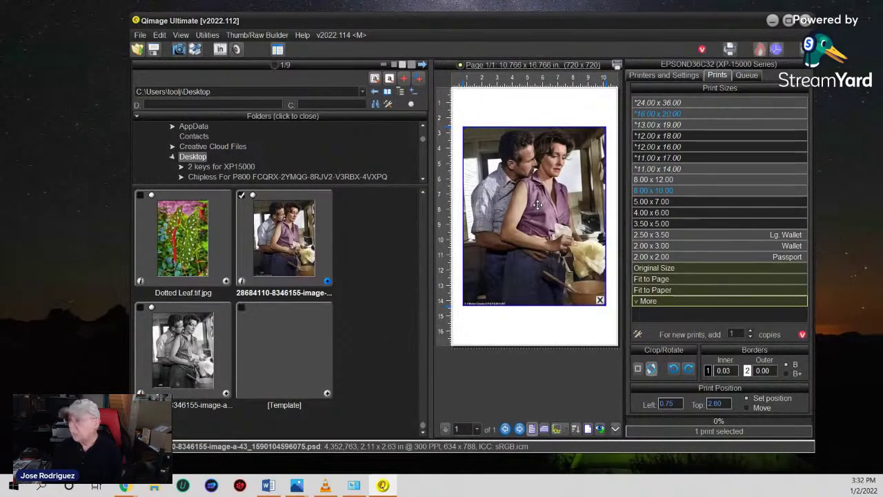
# - Delete the couple's print from the page and add the Dotted Leaf photo in its place
pyautogui.press('Delete')
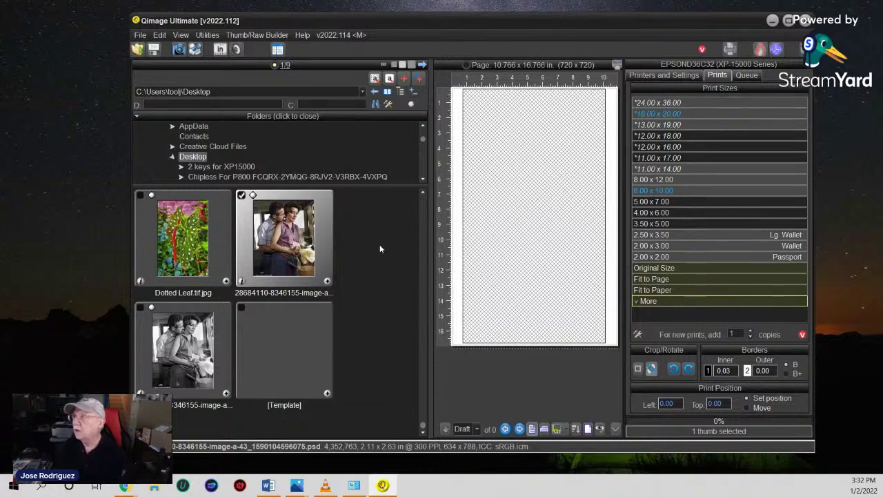
pyautogui.click(227, 282)
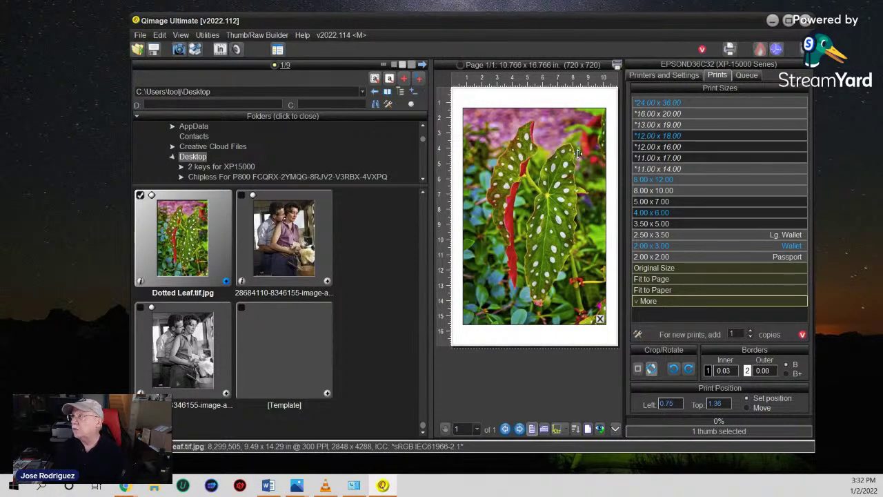
# - Set the printer profile to EPSON XP15000 A-Sub Glossy PC inks Premuim Gloss Chart 400 Patches_18-04-21.icm
pyautogui.click(673, 76)
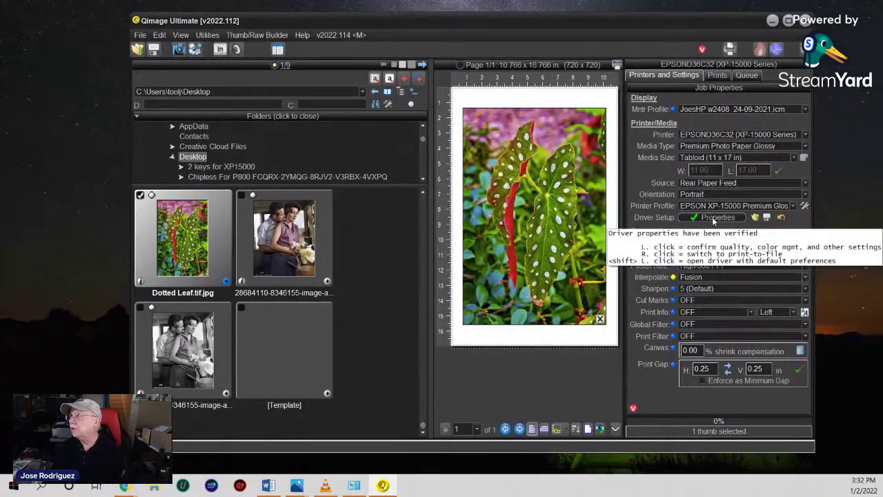
pyautogui.click(793, 206)
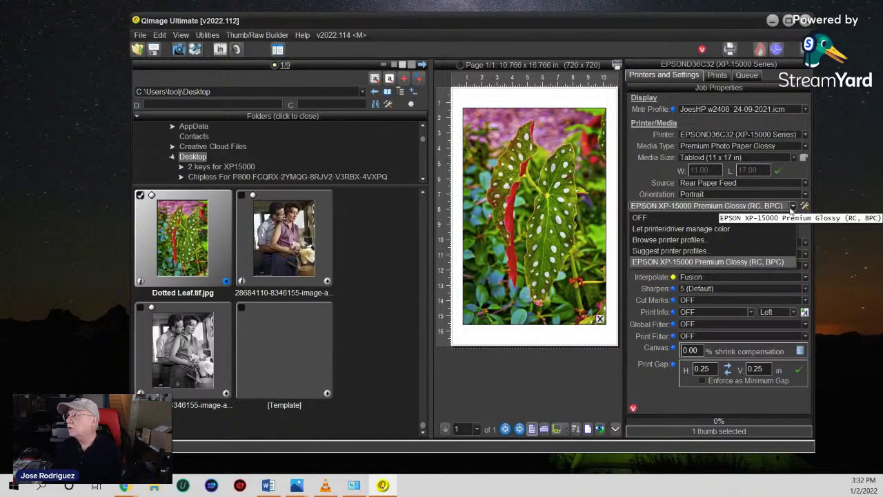
pyautogui.click(804, 206)
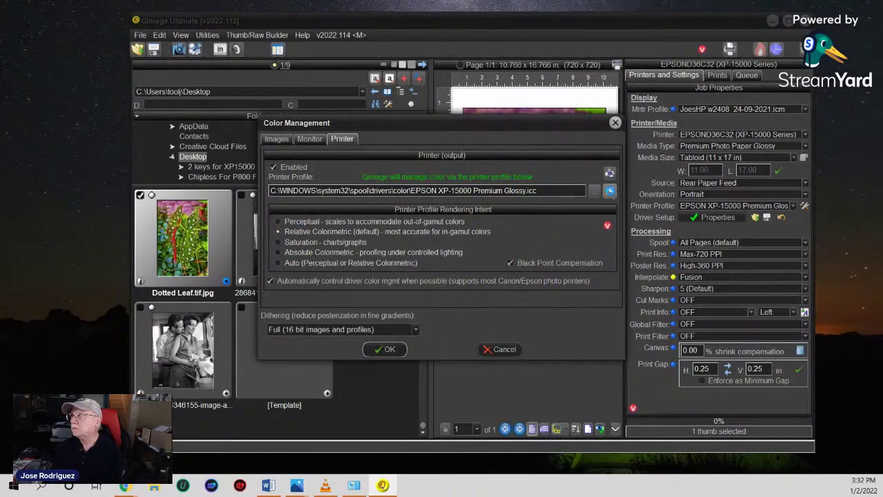
pyautogui.click(610, 191)
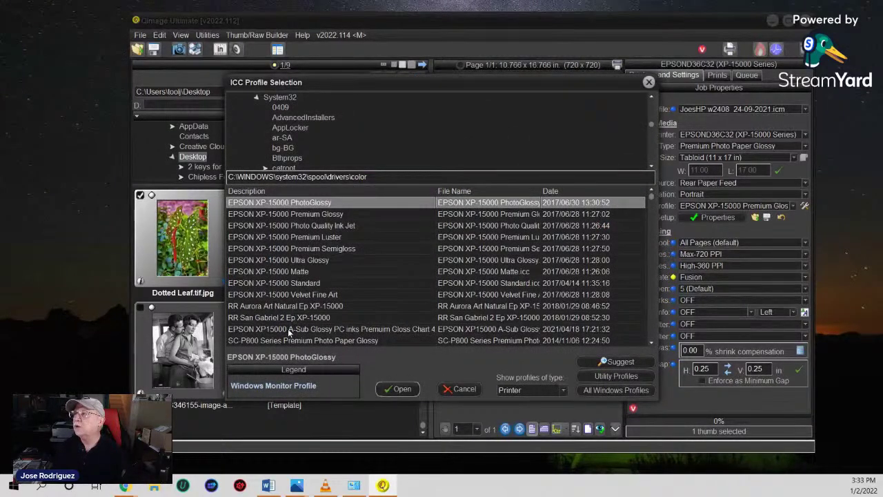
pyautogui.click(309, 328)
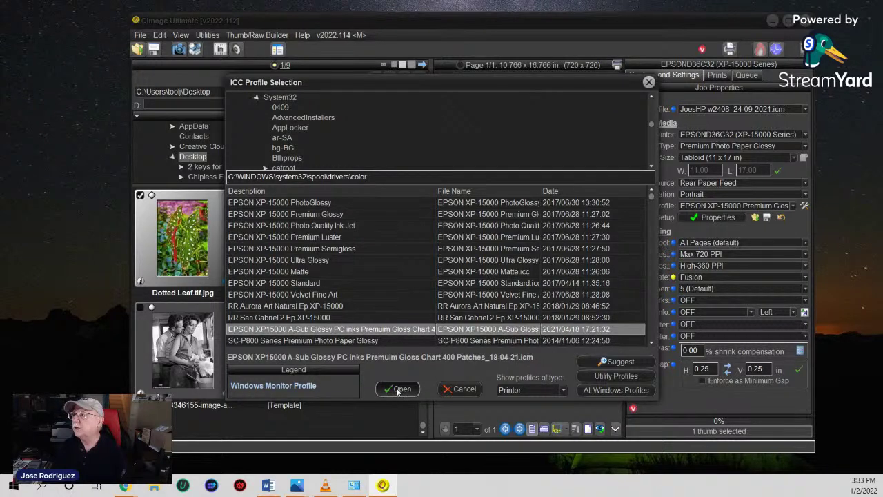
pyautogui.press('Down')
pyautogui.press('Down')
pyautogui.press('Up')
pyautogui.press('Up')
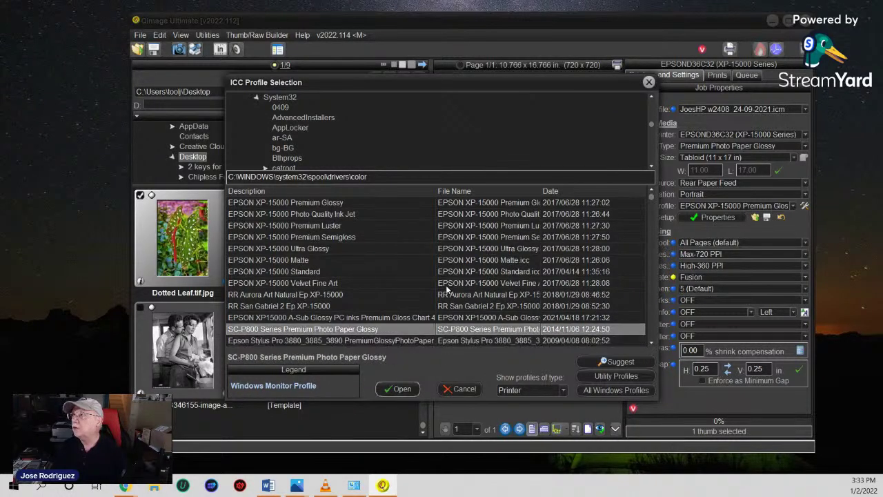
pyautogui.click(398, 390)
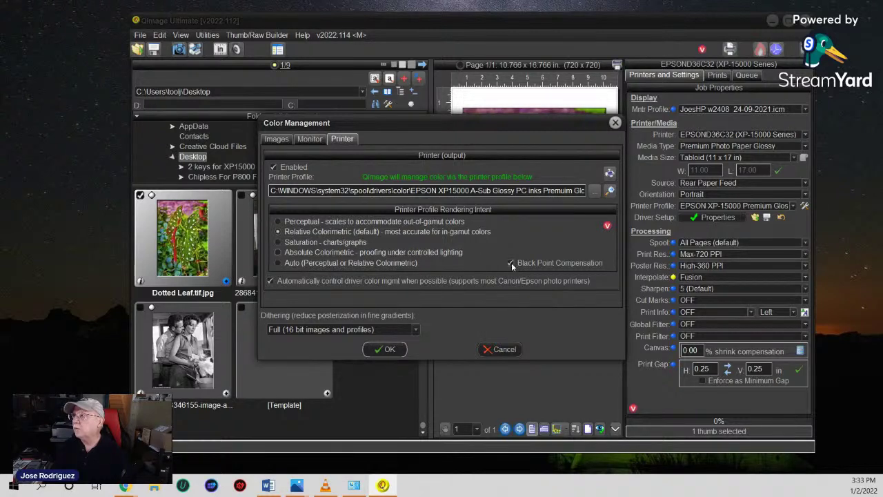
pyautogui.click(376, 349)
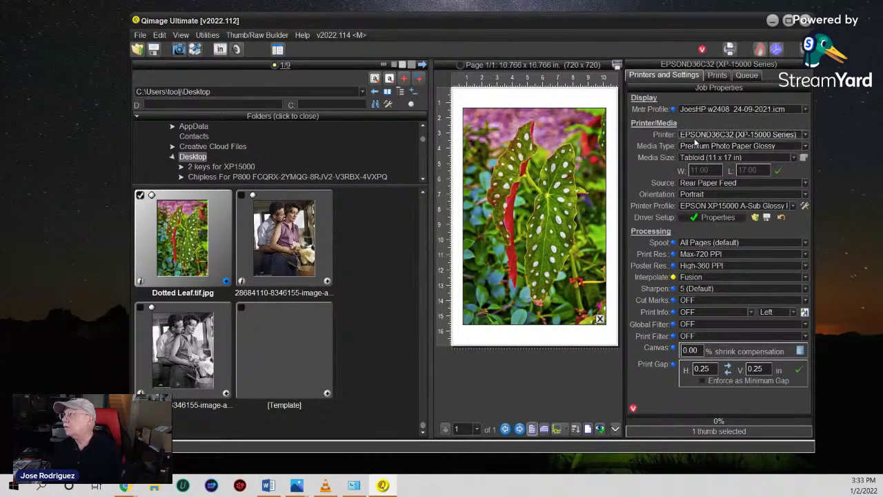
# - Review the XP-15000 driver's main settings and its advanced color correction choice, and accept the properties
pyautogui.click(700, 217)
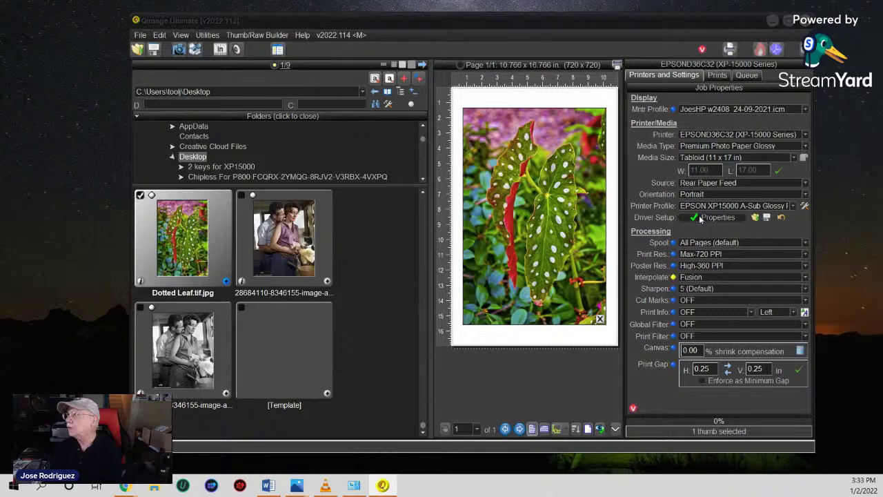
pyautogui.moveTo(726, 82); pyautogui.dragTo(467, 85)
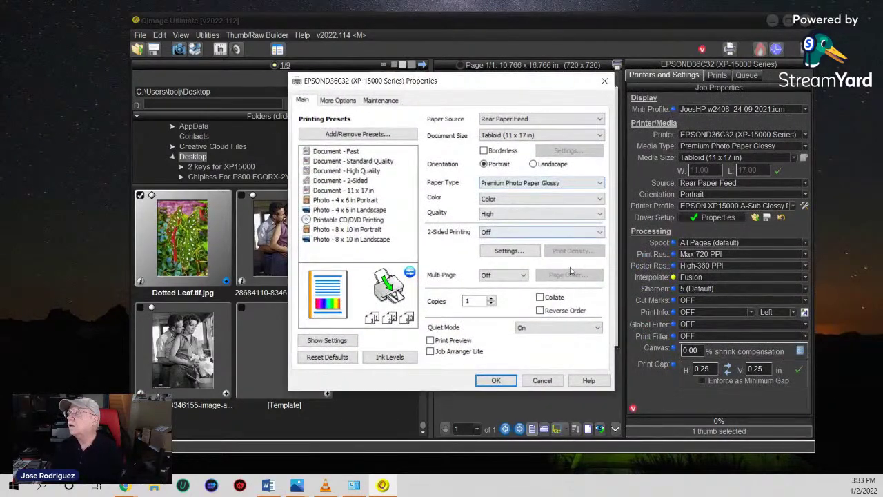
pyautogui.click(342, 101)
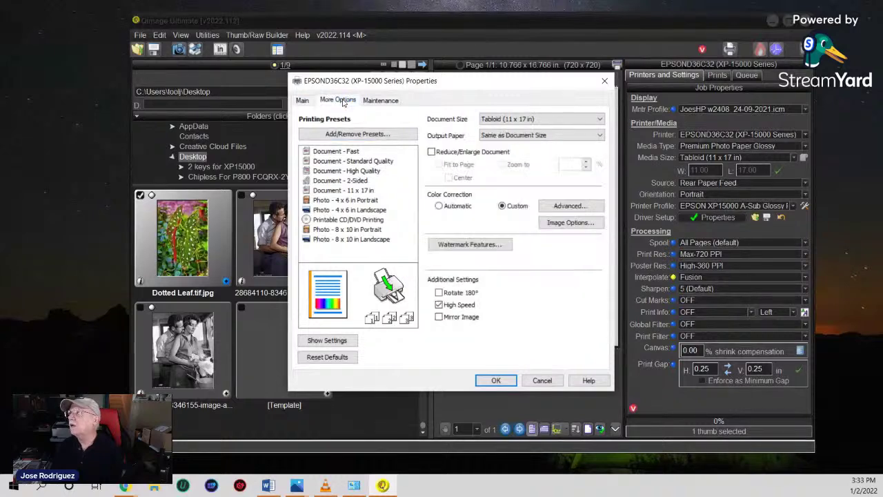
pyautogui.click(566, 205)
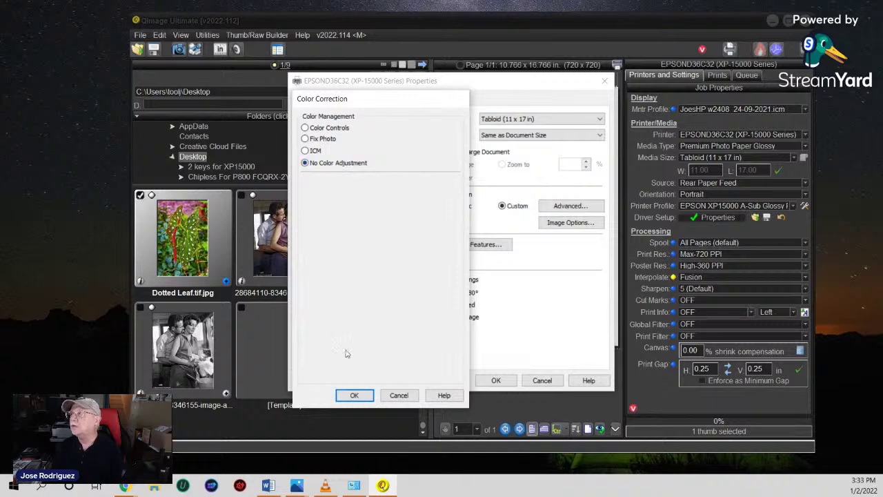
pyautogui.click(354, 398)
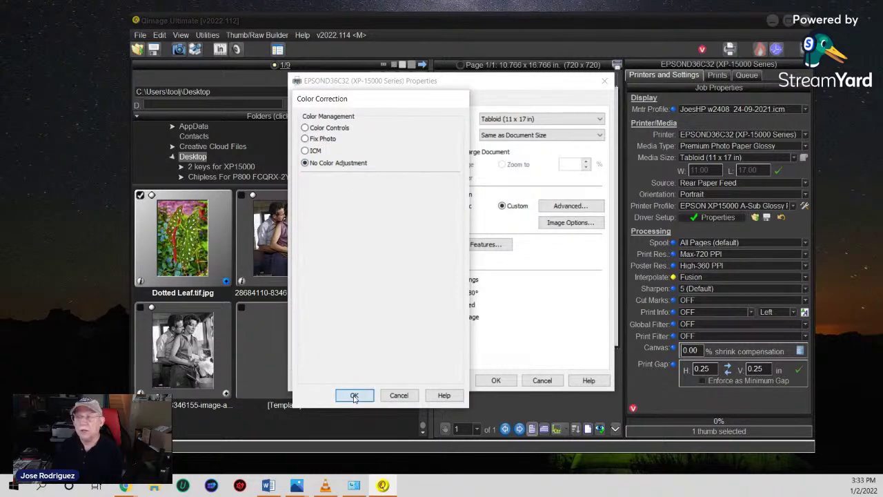
pyautogui.click(494, 381)
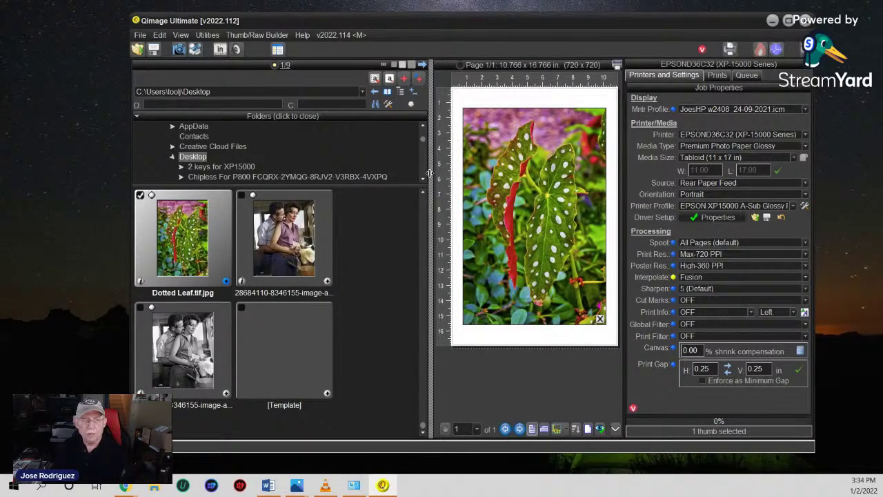
# - Enlarge the page preview and print all pages of the Dotted Leaf layout on the XP-15000, one copy
pyautogui.moveTo(428, 178); pyautogui.dragTo(390, 174)
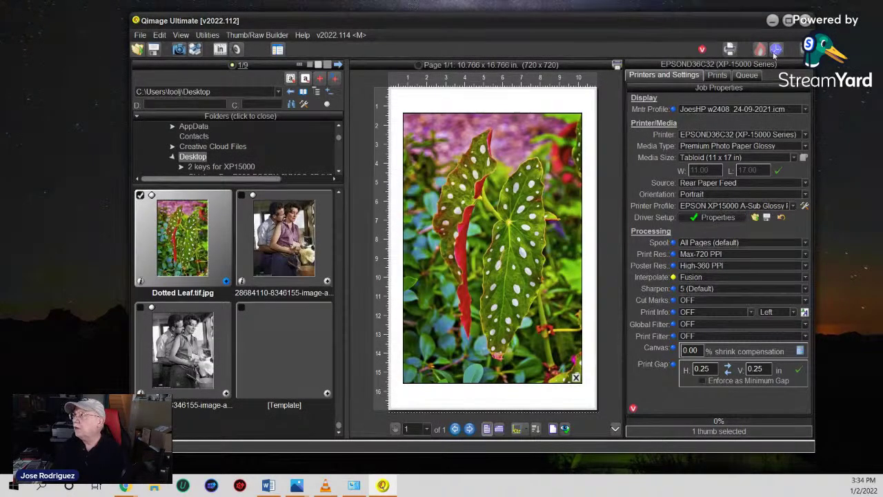
pyautogui.click(730, 51)
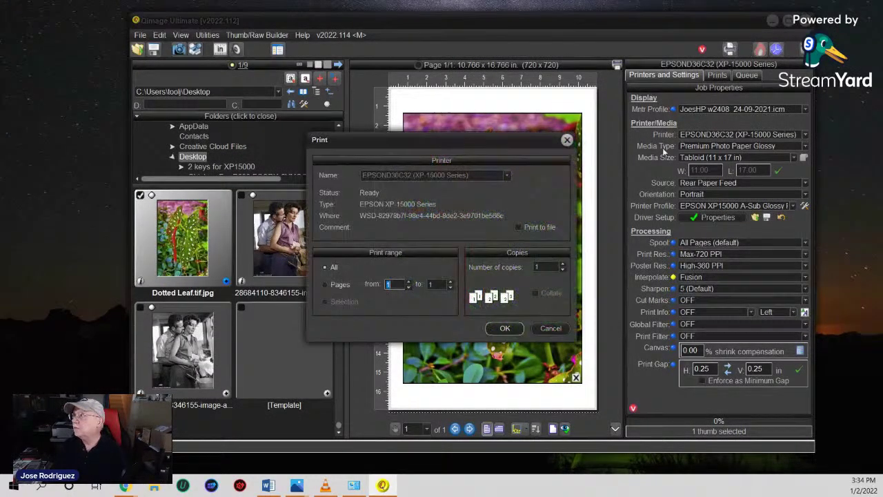
pyautogui.click(506, 328)
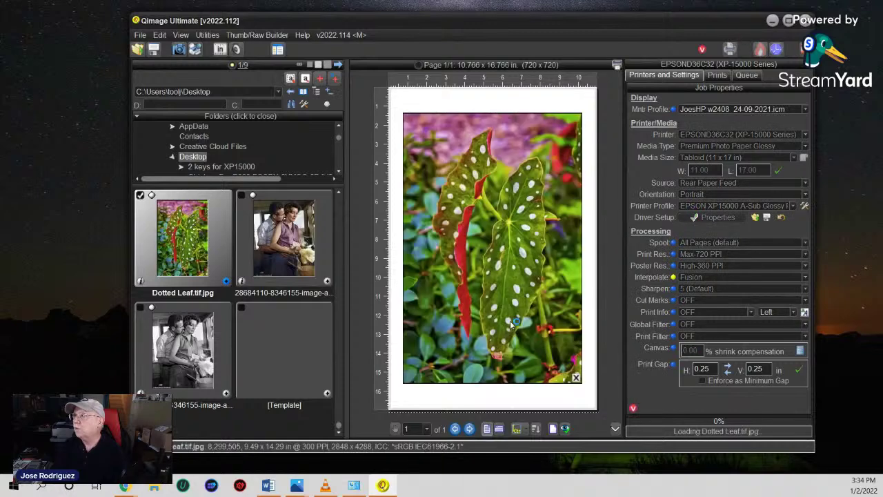
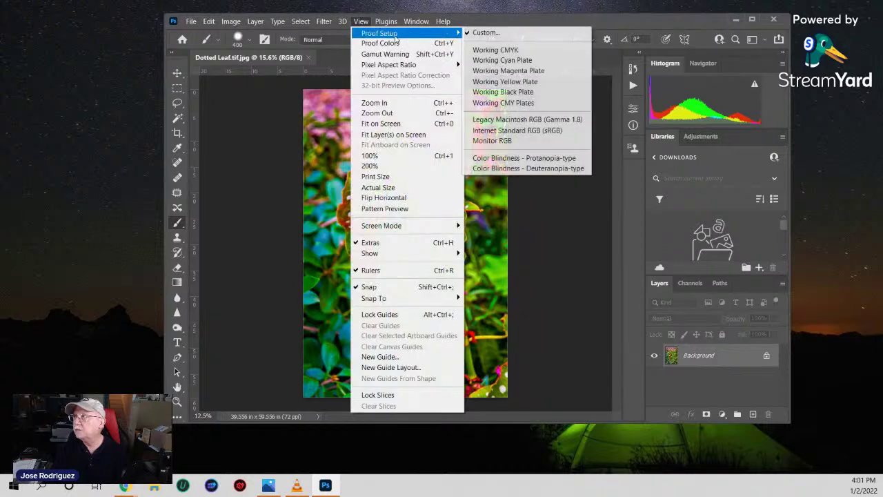
# - In Photoshop, open the custom proof setup for the leaf photo, shift its dialog aside and turn on the proof preview
pyautogui.click(485, 33)
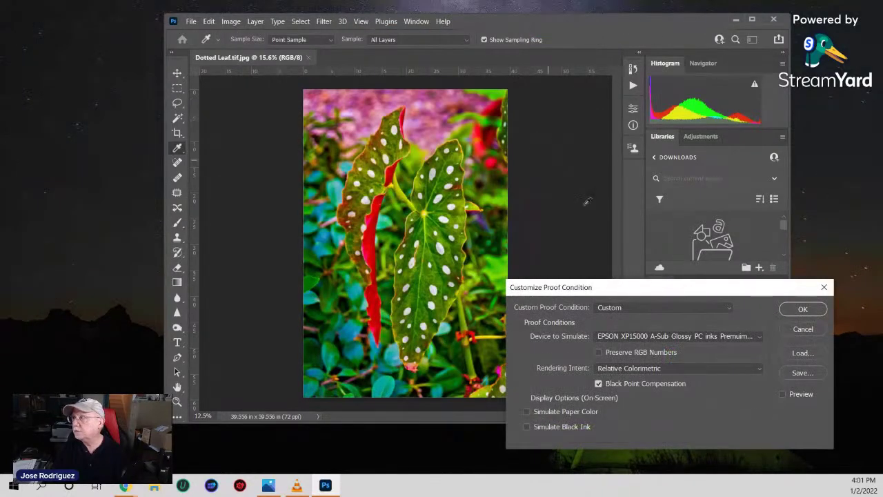
pyautogui.moveTo(595, 288); pyautogui.dragTo(383, 214)
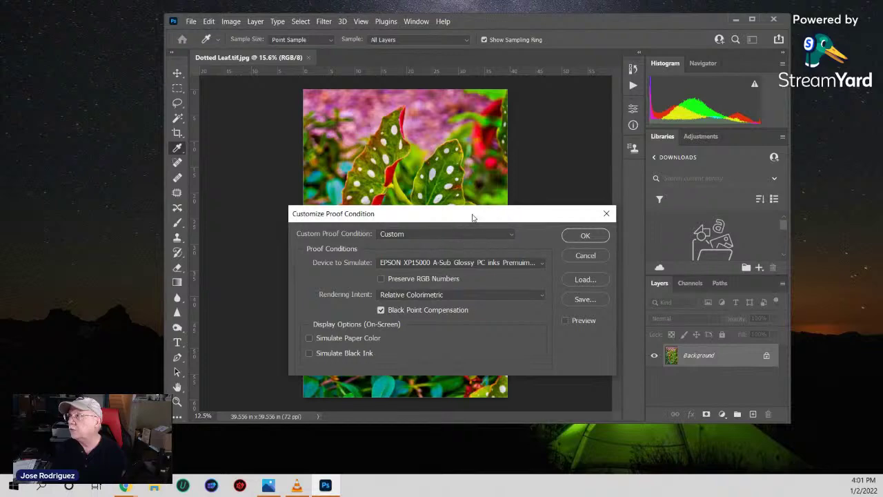
pyautogui.moveTo(473, 217); pyautogui.dragTo(649, 178)
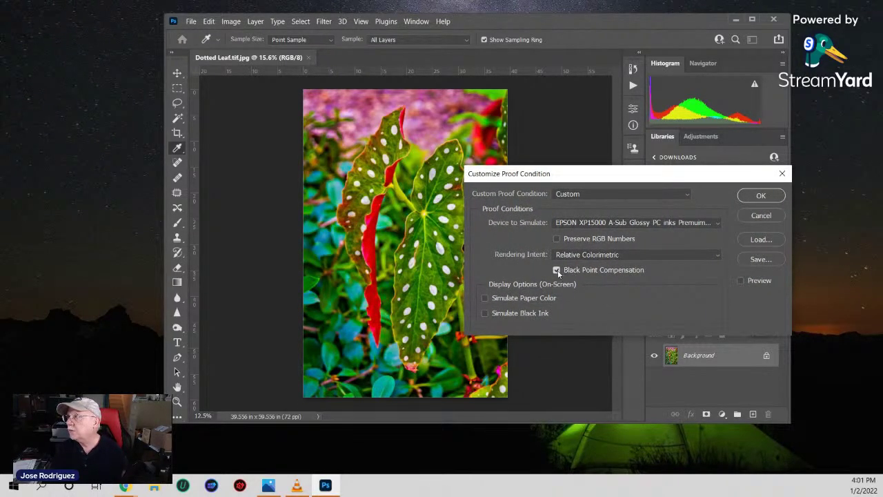
pyautogui.click(740, 281)
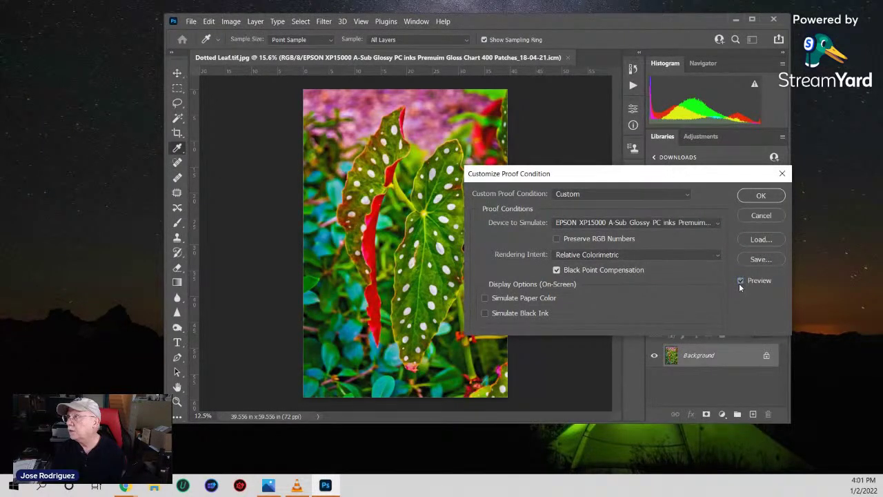
# - Compare the leaf photo with and without the printer profile's soft proof by repeatedly switching the preview
pyautogui.click(738, 284)
pyautogui.click(739, 284)
pyautogui.click(738, 284)
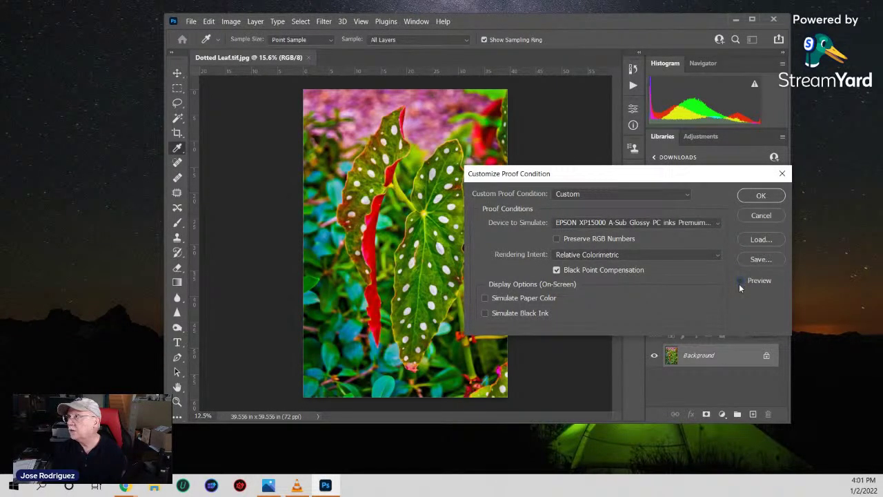
pyautogui.click(739, 284)
pyautogui.click(739, 284)
pyautogui.click(739, 283)
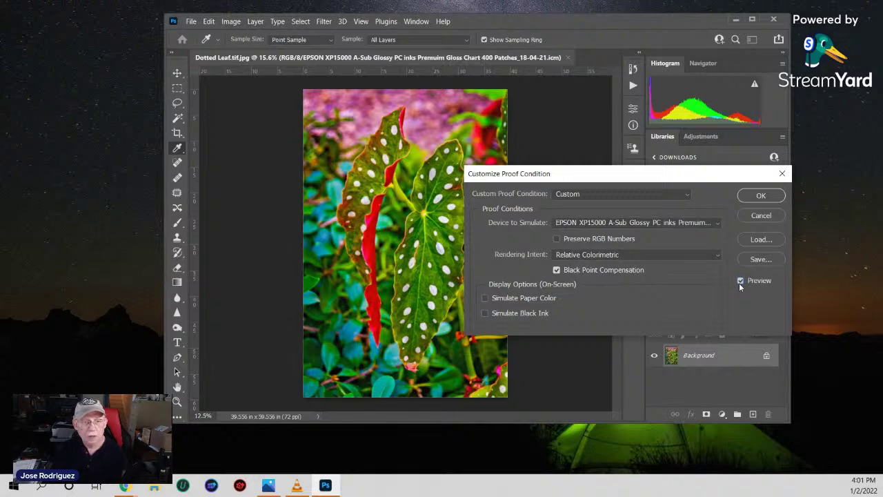
pyautogui.click(739, 283)
pyautogui.click(739, 282)
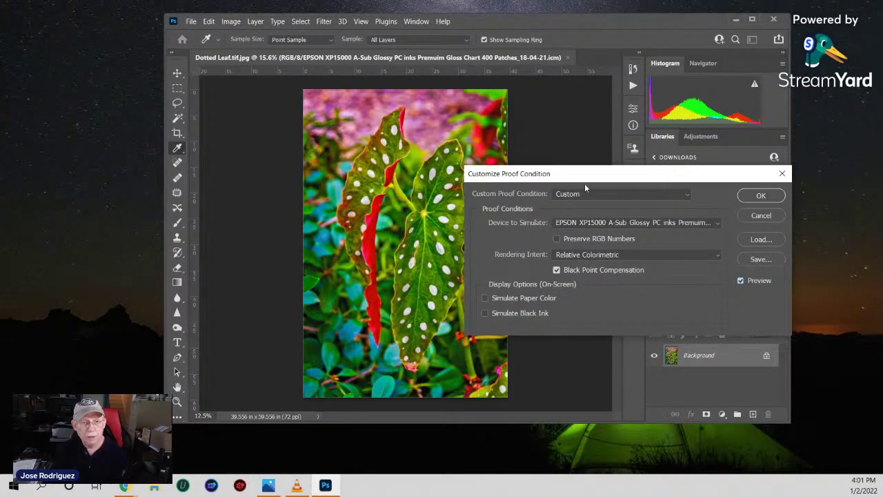
# - Move the proof dialog clear of the whole photo and compare the soft proof with the original again
pyautogui.moveTo(591, 177); pyautogui.dragTo(668, 155)
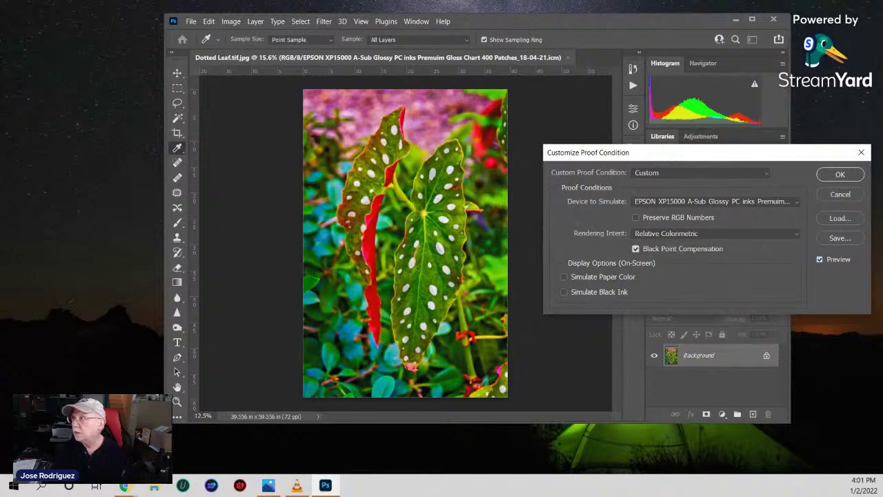
pyautogui.click(820, 260)
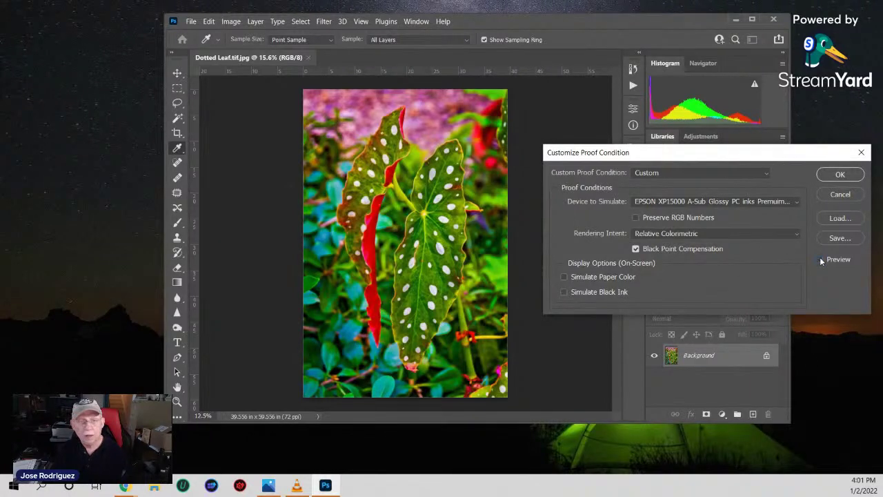
pyautogui.click(820, 259)
pyautogui.click(820, 259)
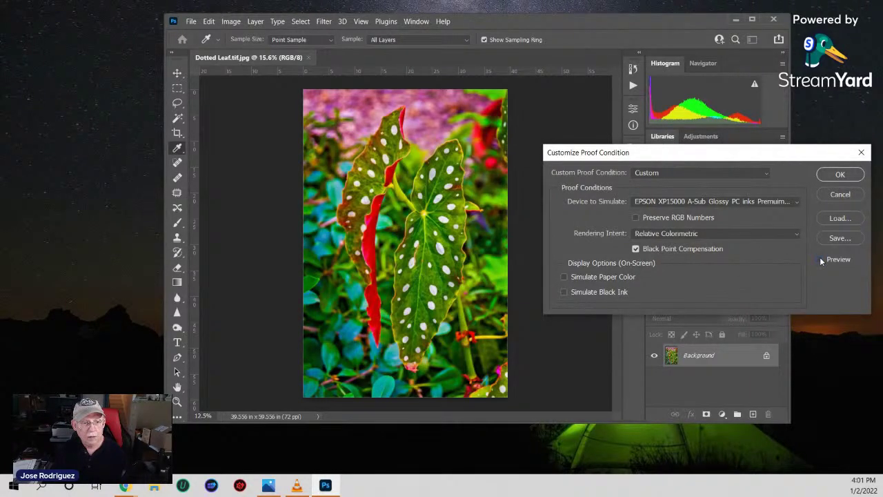
pyautogui.click(820, 259)
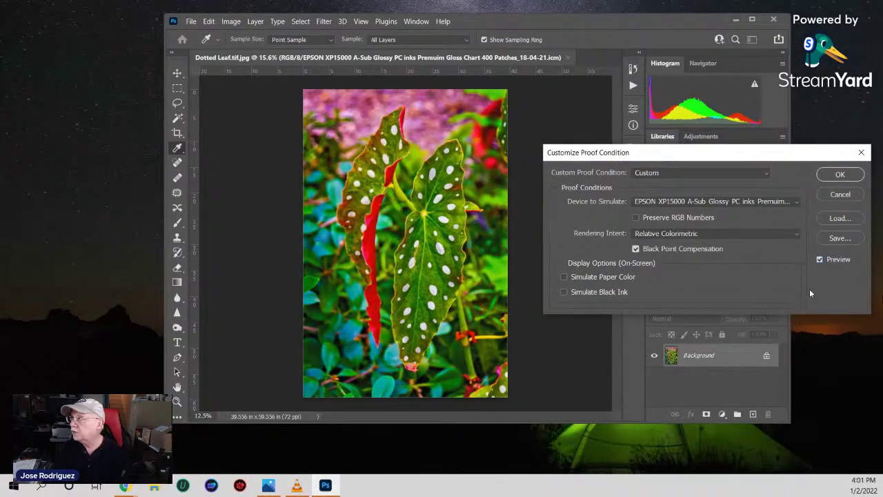
pyautogui.click(820, 259)
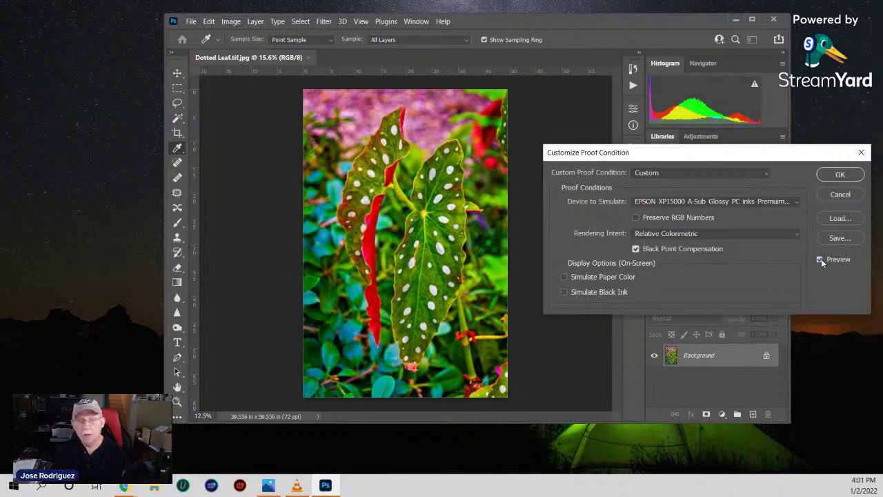
pyautogui.click(821, 259)
pyautogui.click(821, 259)
pyautogui.click(821, 259)
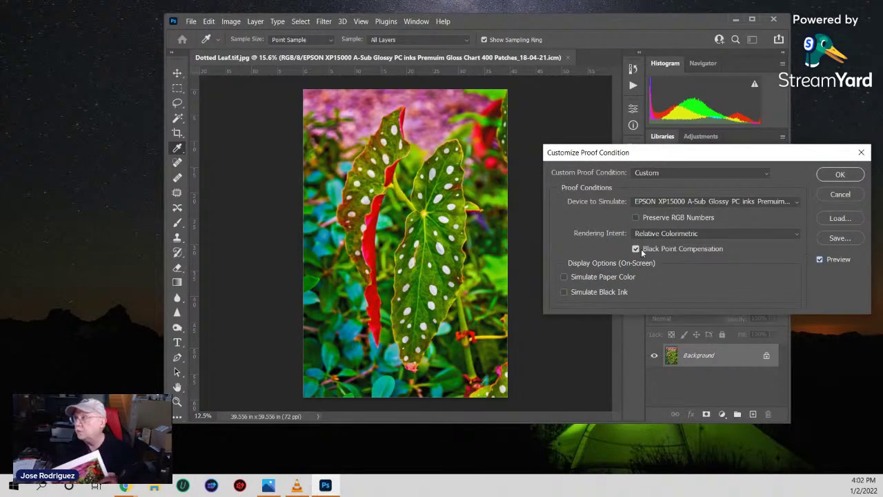
# - Try the paper color simulation on the soft-proofed leaf photo and turn it off again
pyautogui.click(564, 276)
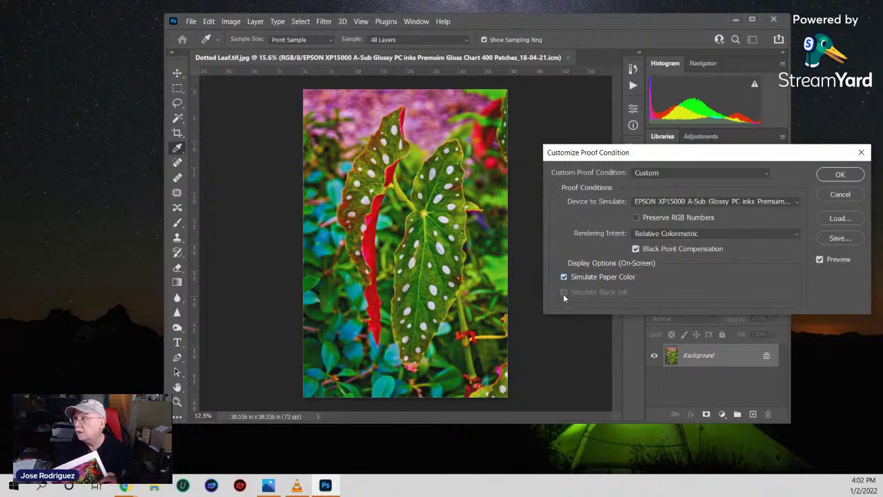
pyautogui.click(563, 277)
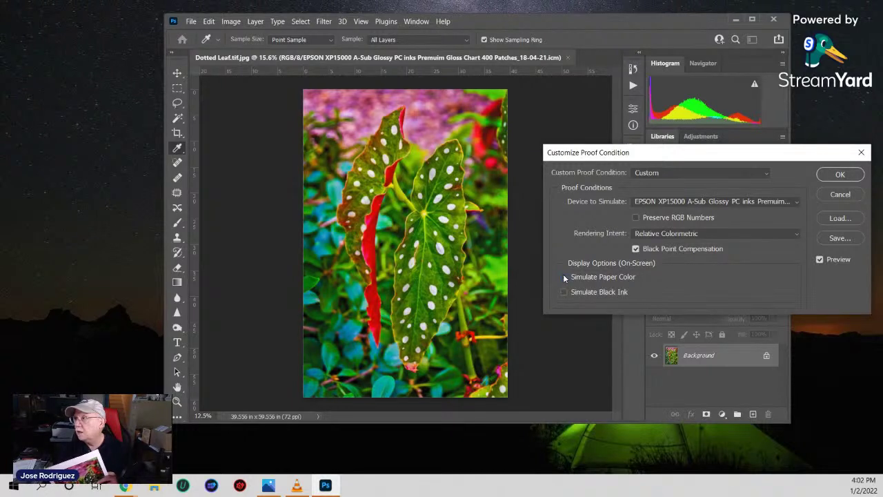
# - Check the paper color simulation and the black ink simulation on the leaf photo's soft proof, leaving both off
pyautogui.click(564, 276)
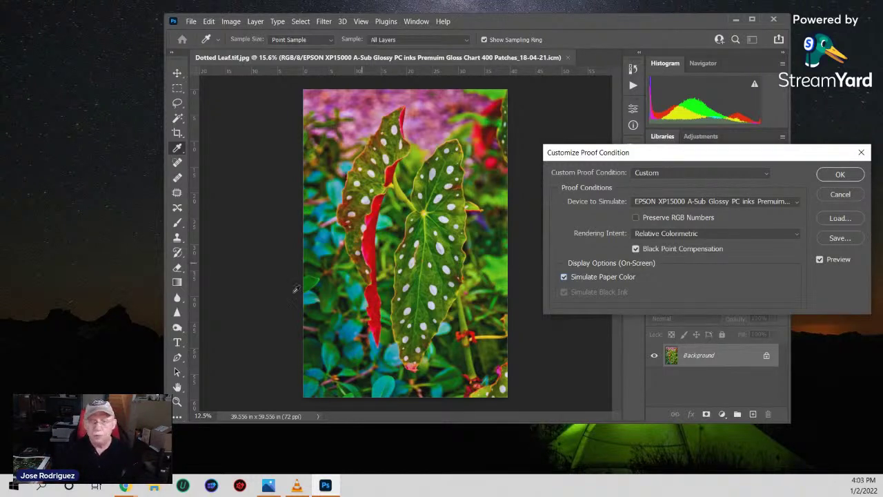
pyautogui.click(562, 275)
pyautogui.click(562, 276)
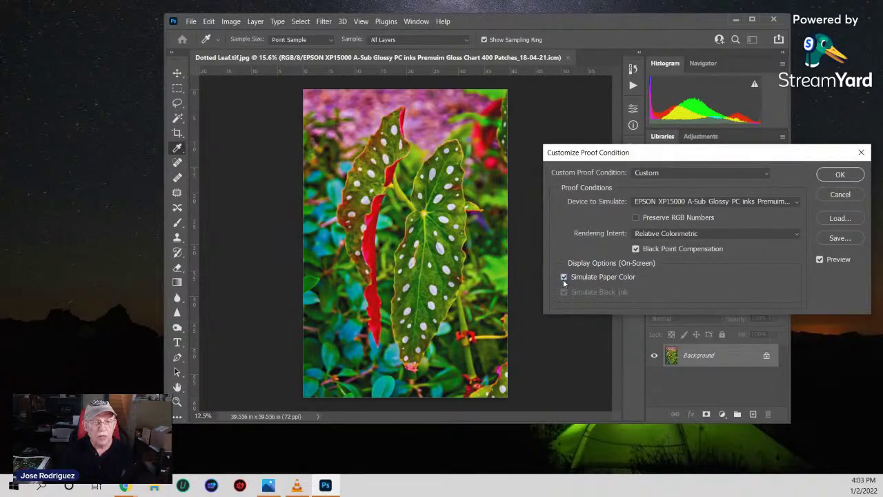
pyautogui.click(561, 279)
pyautogui.click(563, 292)
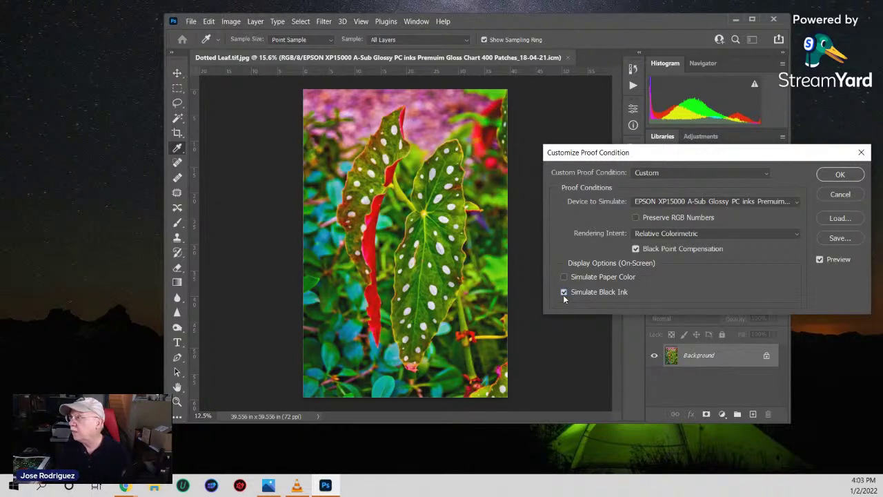
pyautogui.click(563, 293)
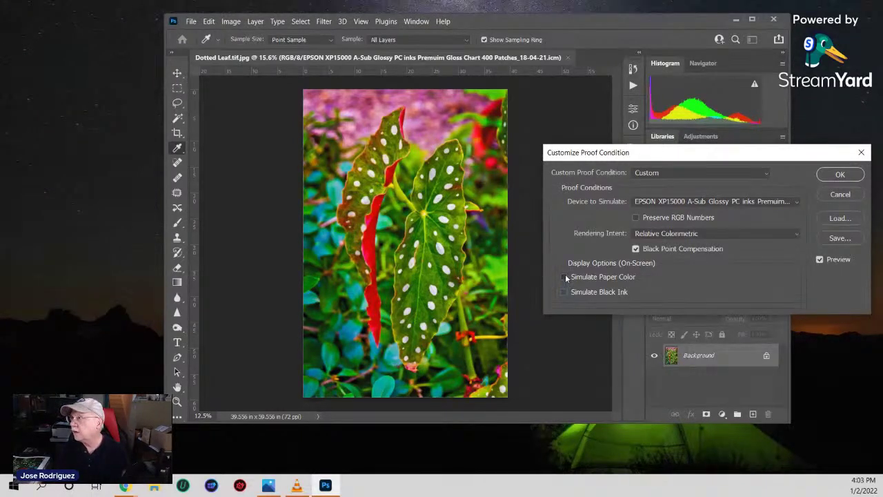
# - Compare the soft proof with and without Simulate Paper Color several times, leaving the simulation on
pyautogui.click(564, 277)
pyautogui.click(564, 277)
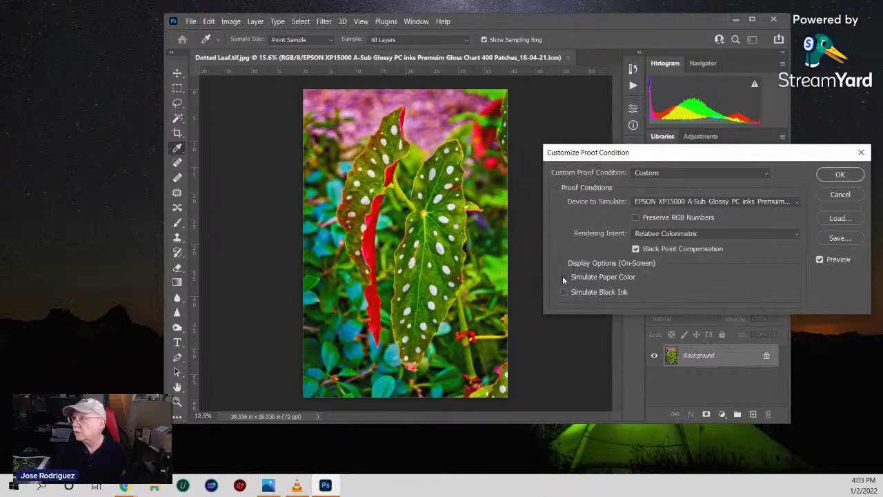
pyautogui.click(563, 278)
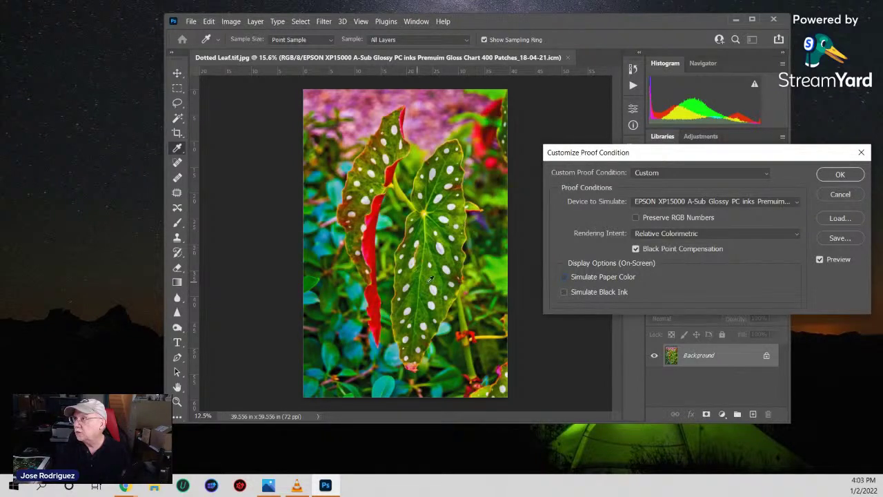
pyautogui.click(564, 277)
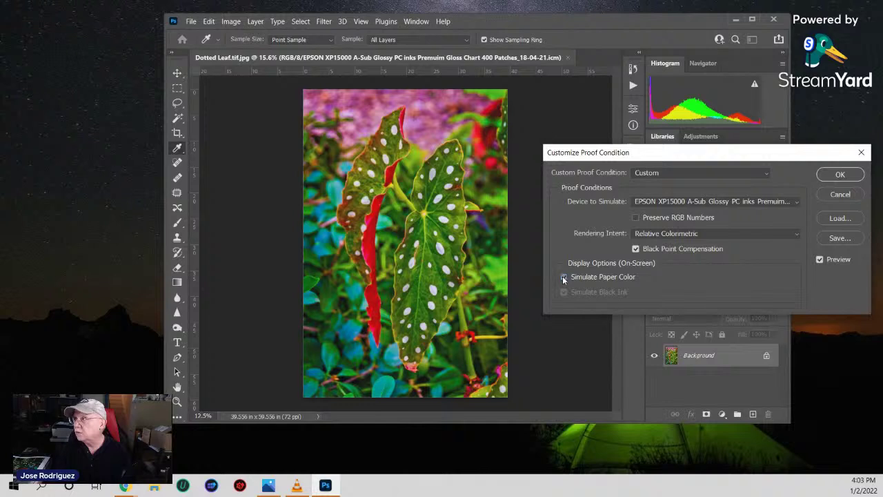
pyautogui.click(563, 277)
pyautogui.click(563, 276)
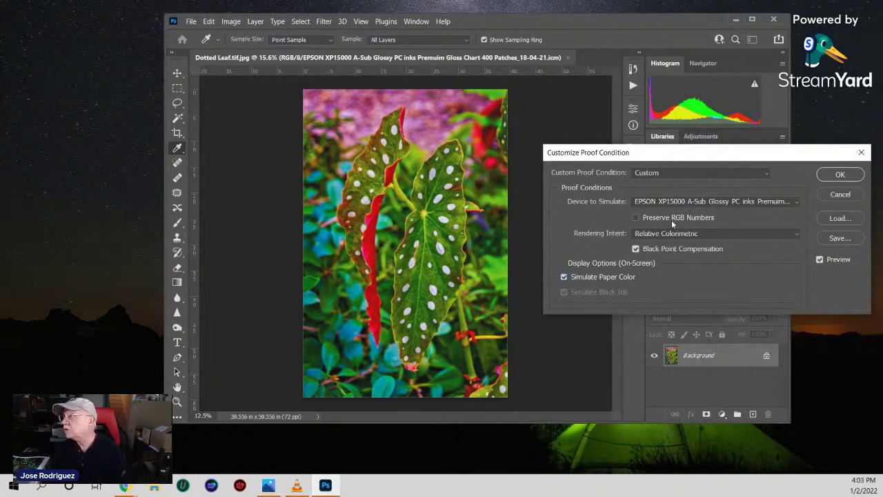
# - Move the proof dialog partly over the leaf photo and compare the paper color simulation again by switching it repeatedly
pyautogui.moveTo(724, 152); pyautogui.dragTo(634, 154)
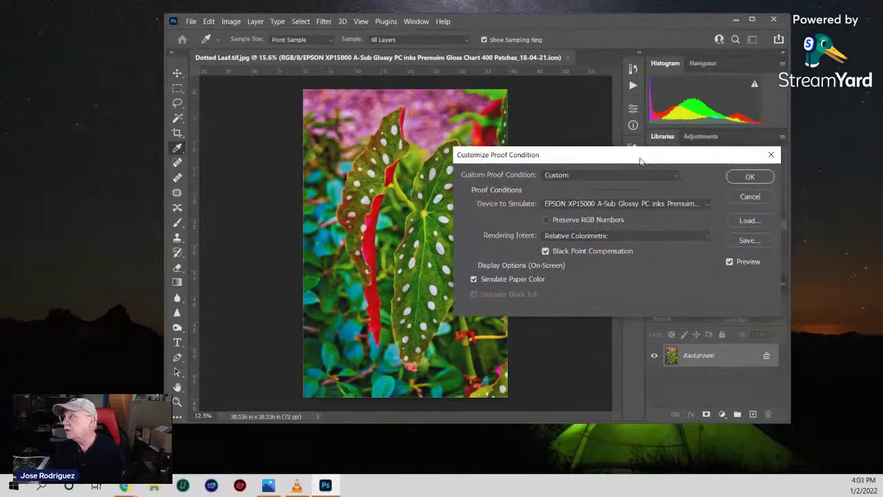
pyautogui.click(473, 279)
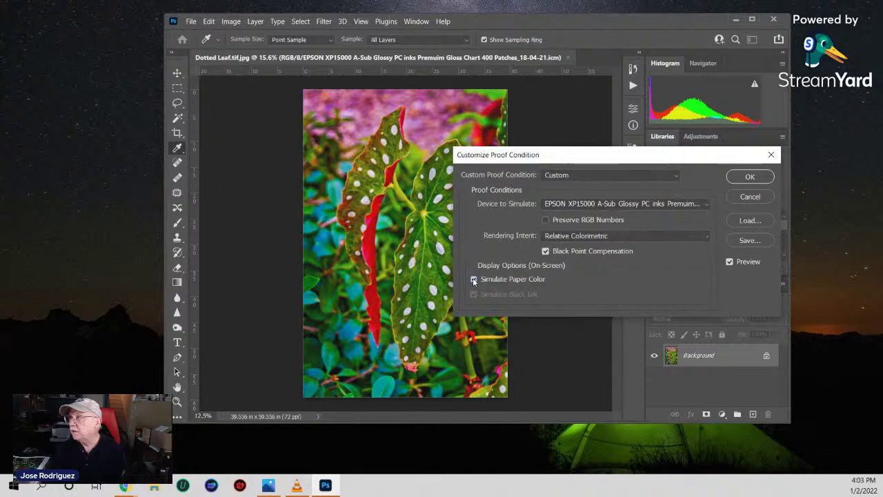
pyautogui.click(473, 279)
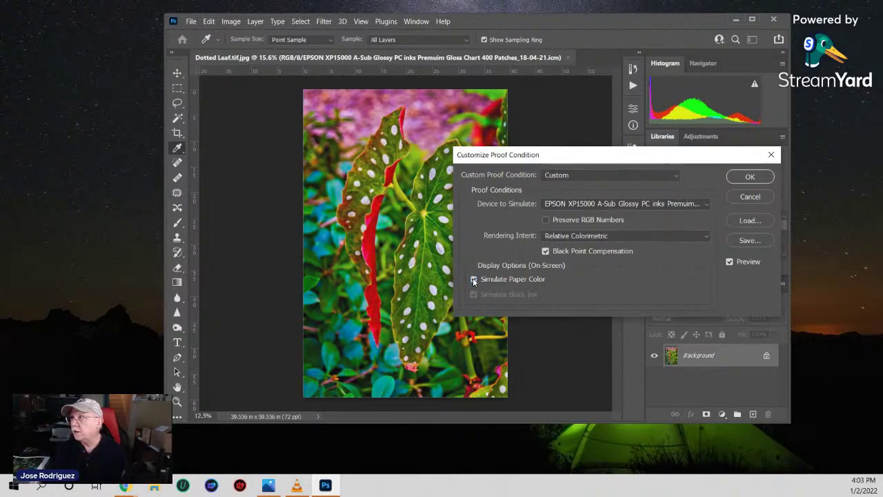
pyautogui.click(473, 279)
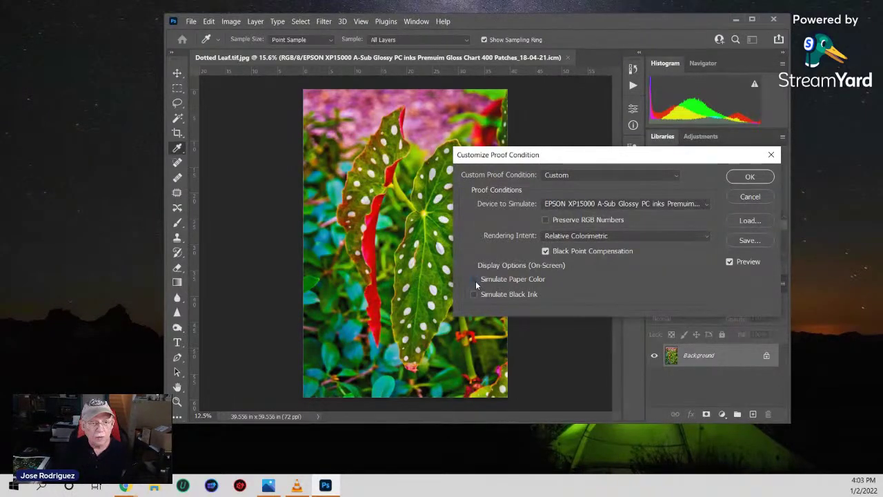
pyautogui.click(475, 280)
pyautogui.click(475, 279)
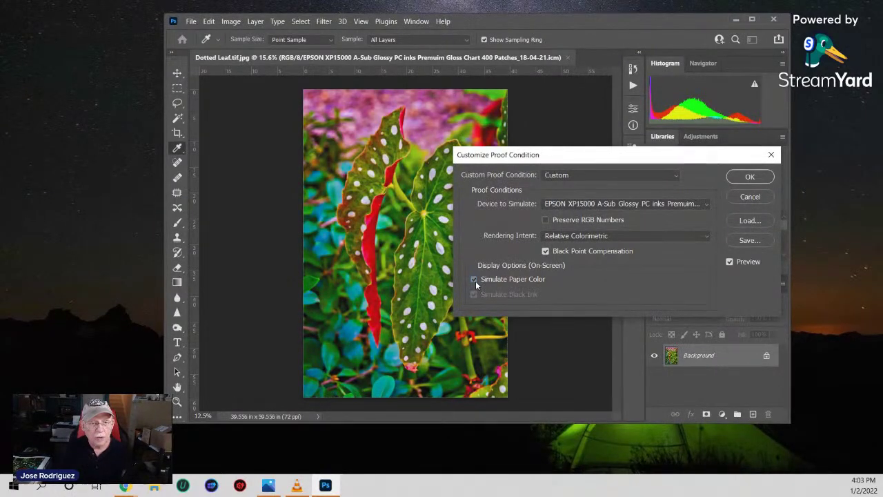
# - Turn off the proof preview, check the effect of the paper color simulation without it, and turn the preview back on
pyautogui.click(730, 264)
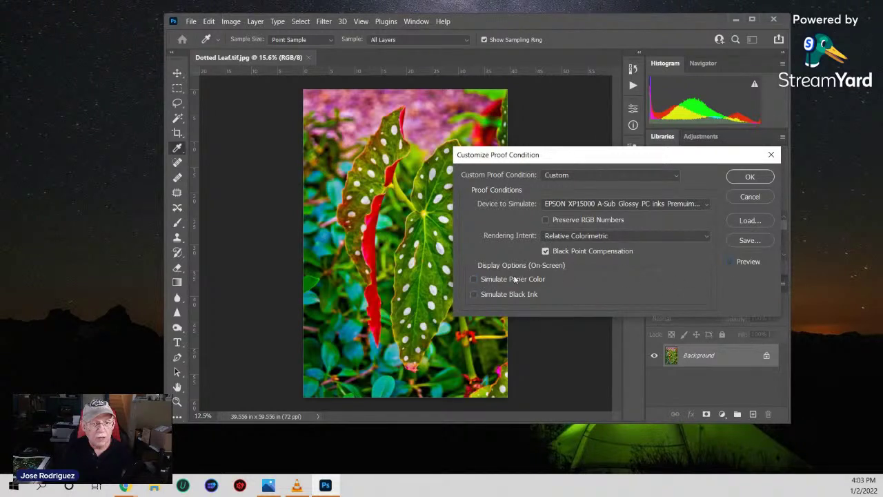
pyautogui.click(473, 280)
pyautogui.click(471, 280)
pyautogui.click(472, 280)
pyautogui.click(472, 280)
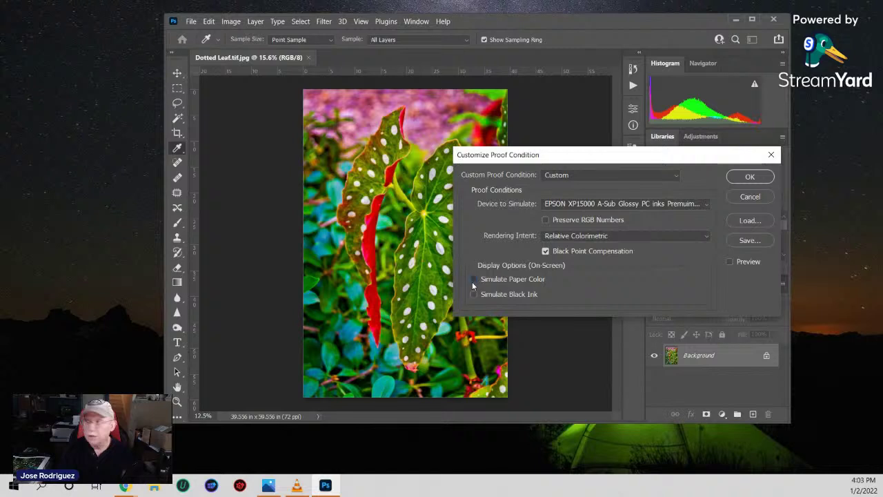
pyautogui.click(471, 280)
pyautogui.click(472, 281)
pyautogui.click(472, 281)
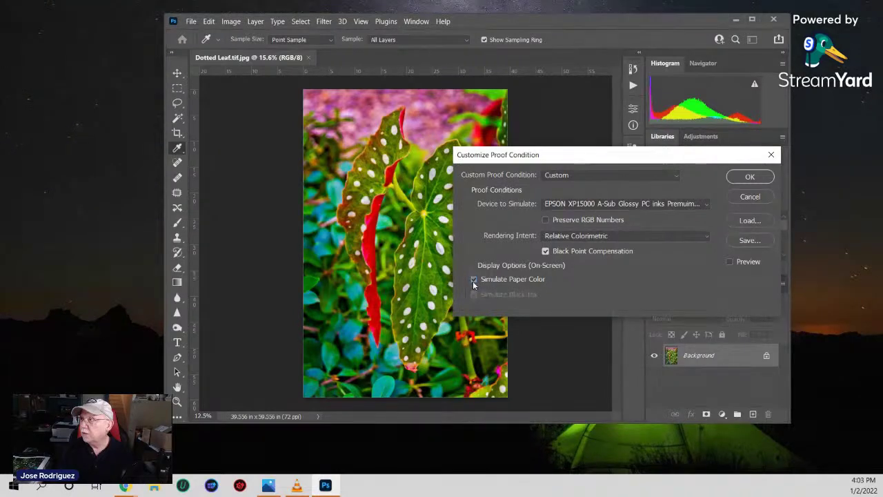
pyautogui.click(472, 280)
pyautogui.click(729, 261)
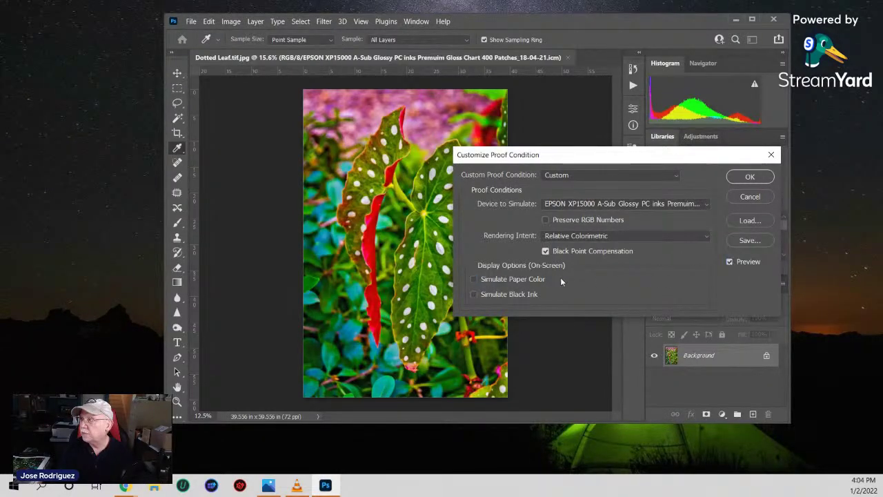
# - Compare the previewed EPSON XP15000 proof with and without the paper color simulation, leaving the simulation off
pyautogui.click(473, 279)
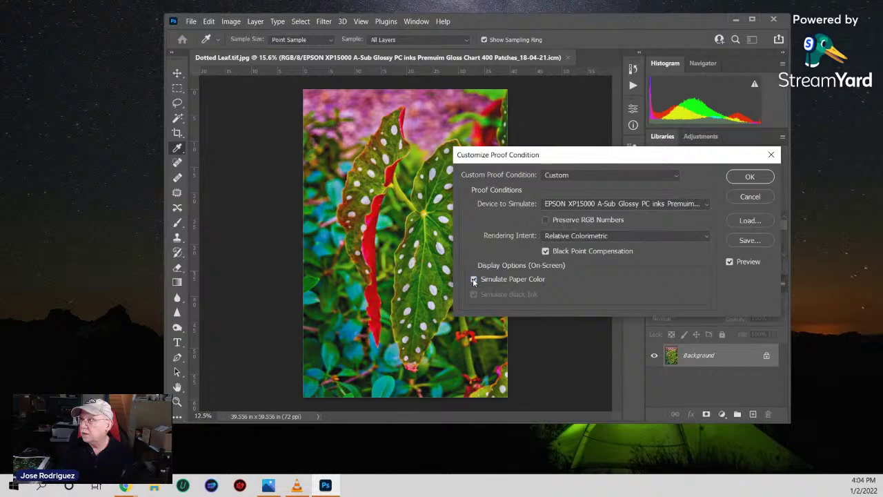
pyautogui.click(473, 279)
pyautogui.click(473, 279)
pyautogui.click(473, 280)
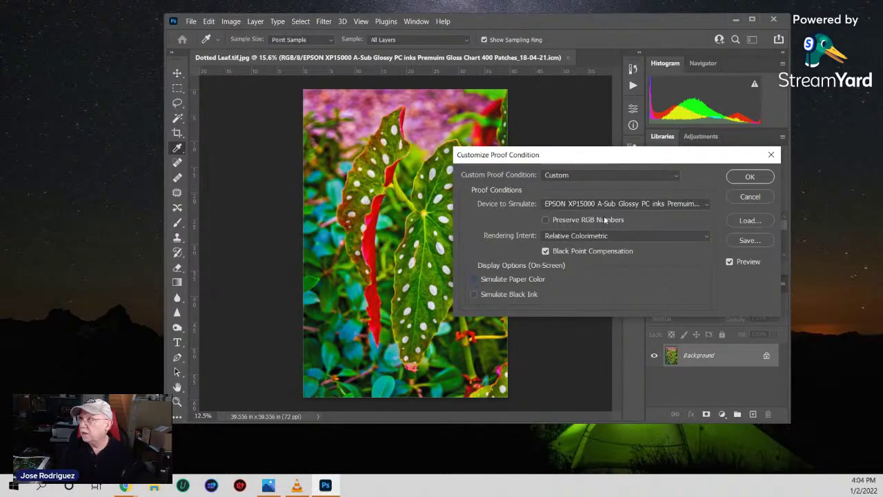
# - Set the device to simulate to the Canon PRO-1000/500 Photo Paper Pro Platinum profile
pyautogui.click(694, 204)
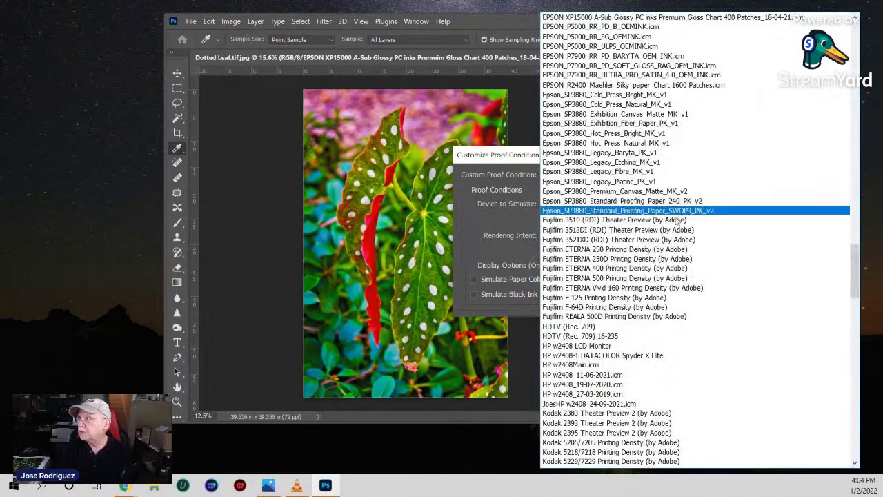
pyautogui.scroll(-2, 610, 282)
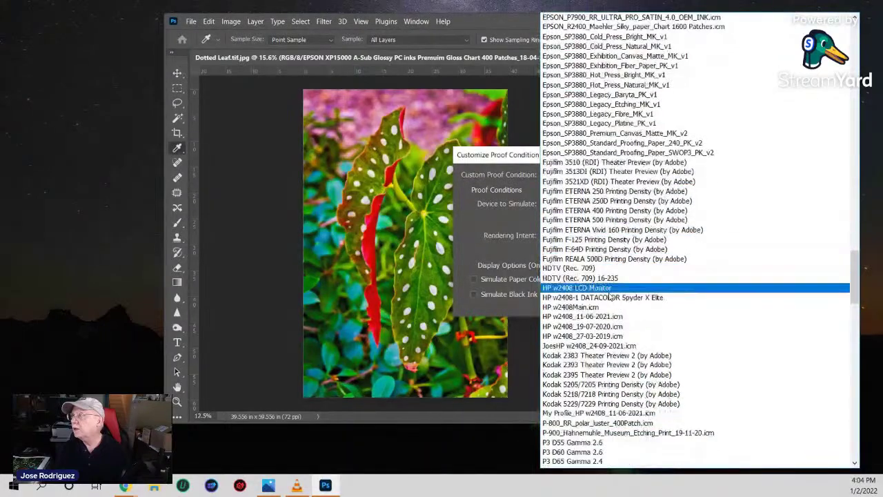
pyautogui.scroll(-3, 609, 296)
pyautogui.scroll(7, 611, 314)
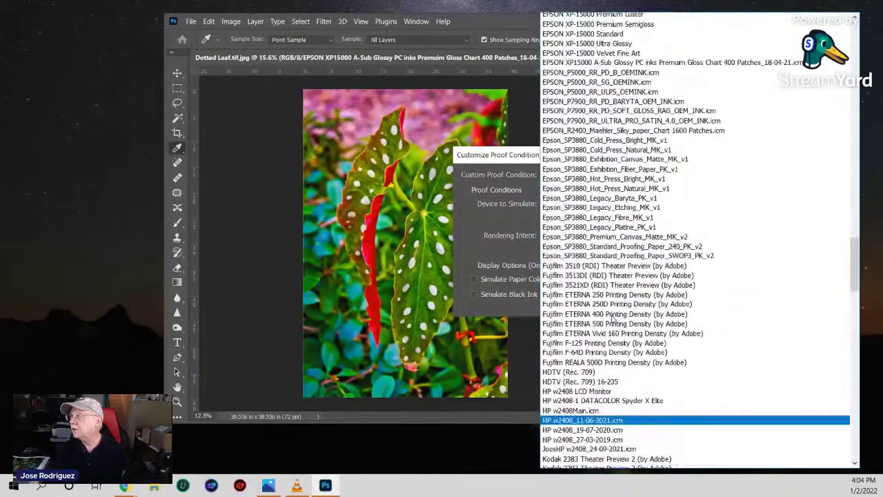
pyautogui.scroll(10, 611, 315)
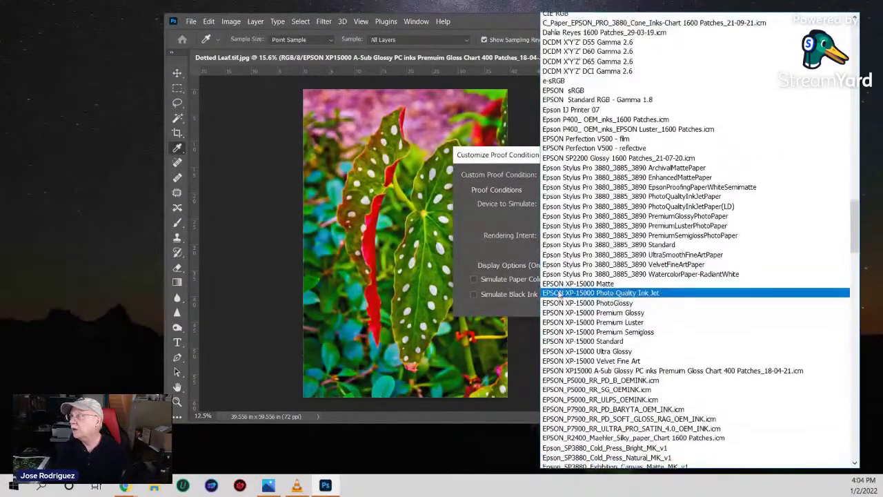
pyautogui.scroll(9, 558, 295)
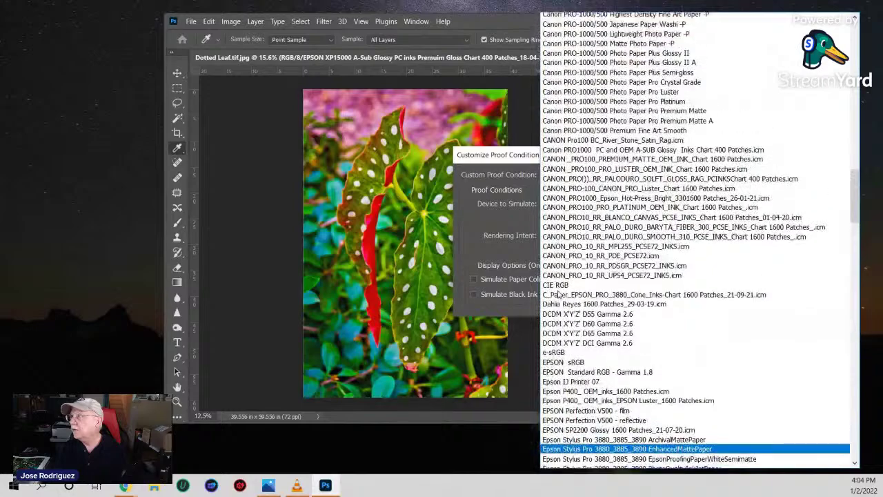
pyautogui.scroll(10, 558, 295)
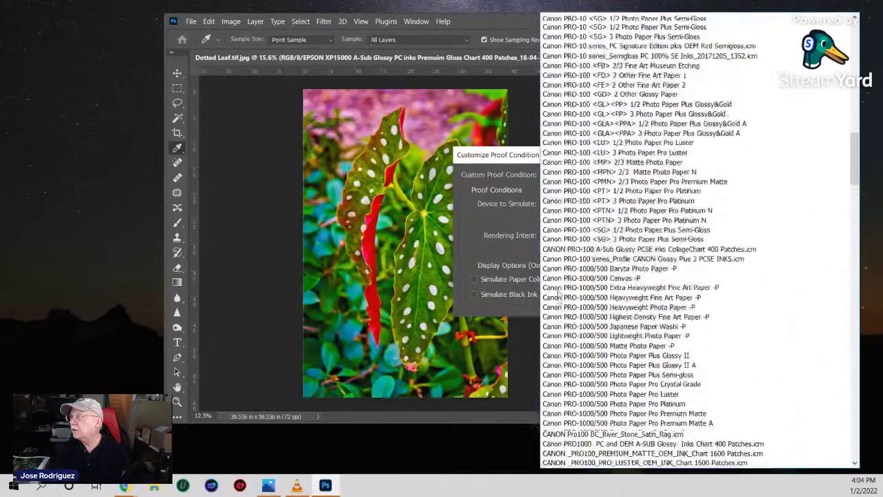
pyautogui.scroll(10, 558, 295)
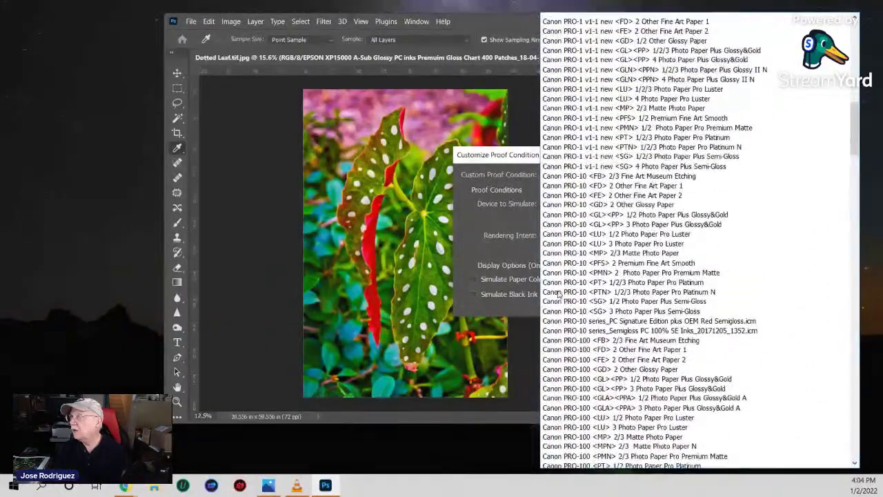
pyautogui.scroll(-5, 559, 296)
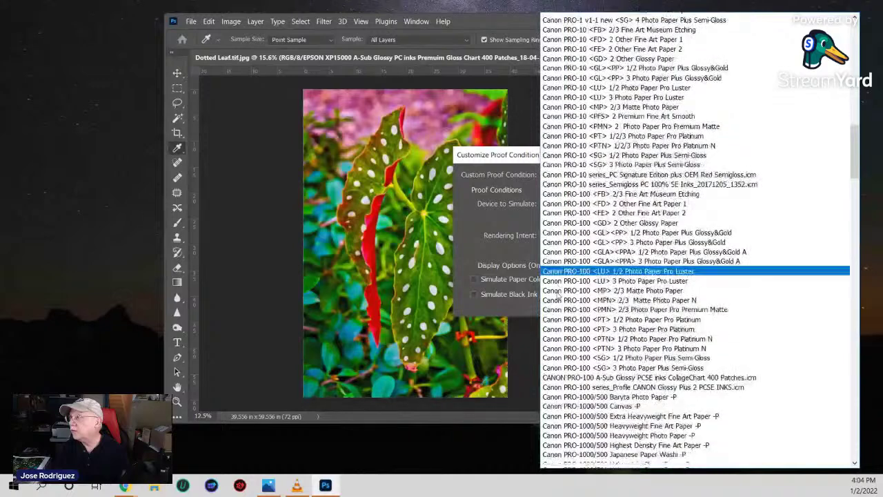
pyautogui.scroll(-4, 559, 295)
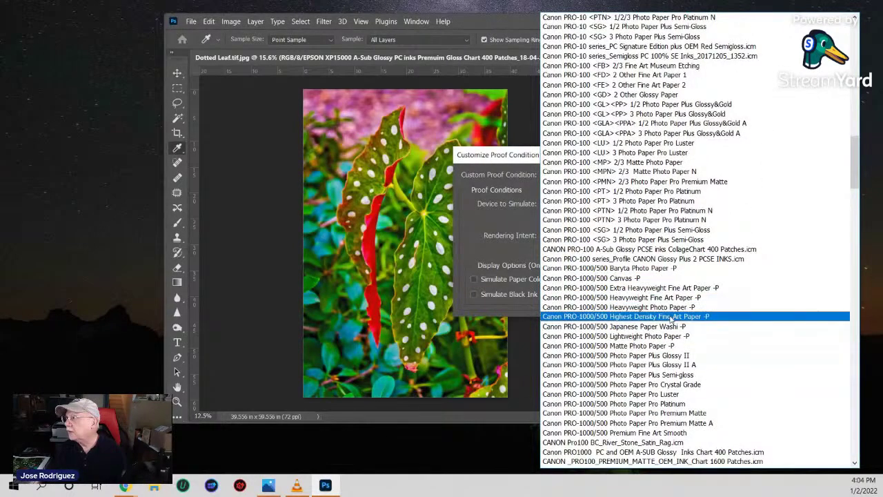
pyautogui.click(593, 405)
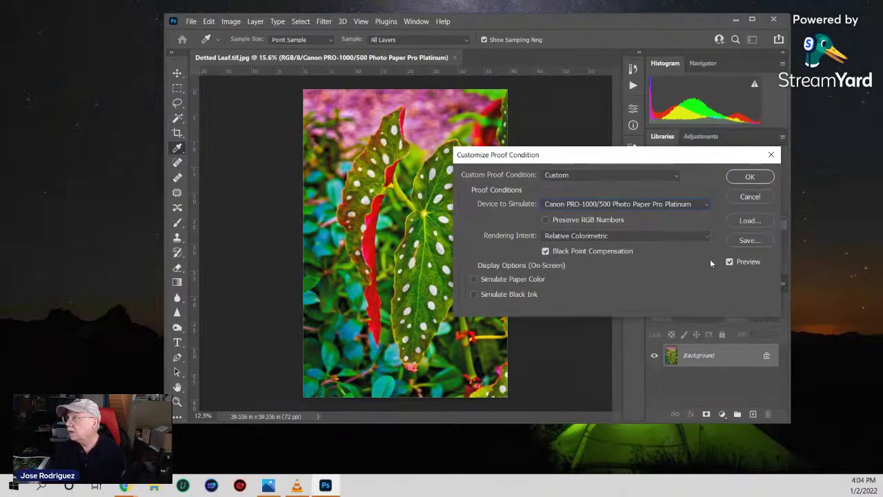
# - Compare the Canon proof with the original photo, without and with Simulate Paper Color, and close the proof setup without applying it
pyautogui.click(734, 262)
pyautogui.click(733, 262)
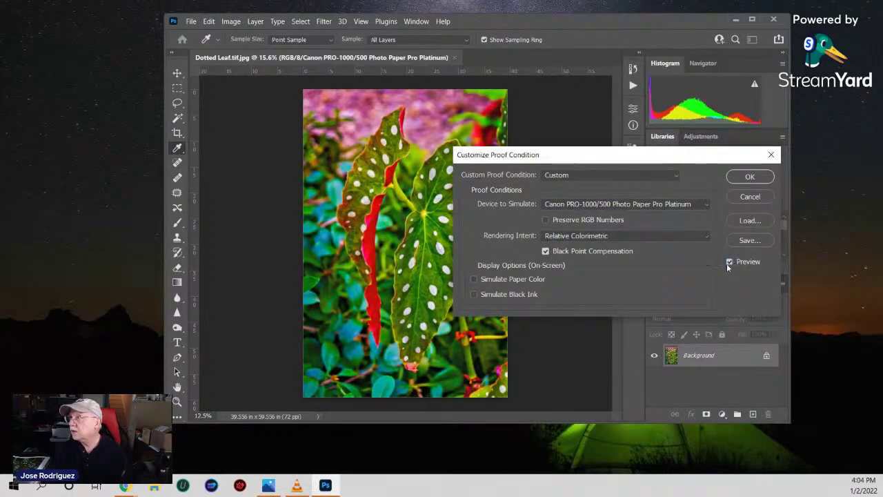
pyautogui.click(473, 278)
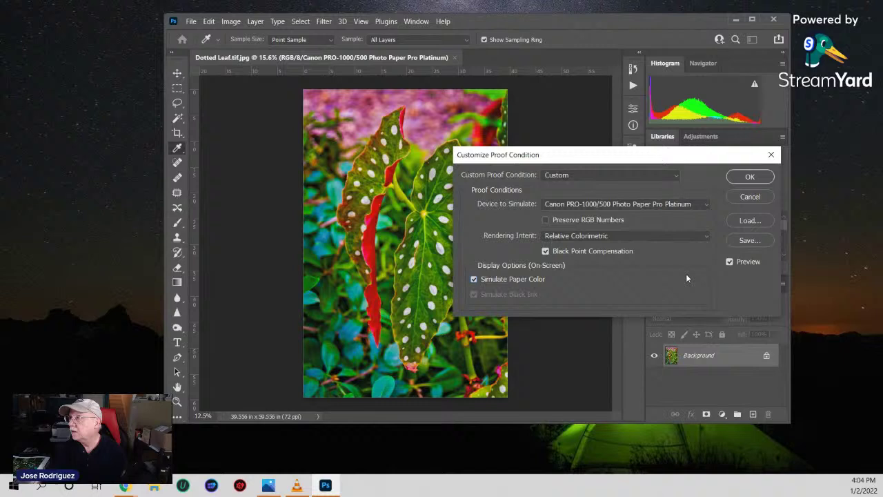
pyautogui.click(729, 262)
pyautogui.click(728, 262)
pyautogui.click(729, 262)
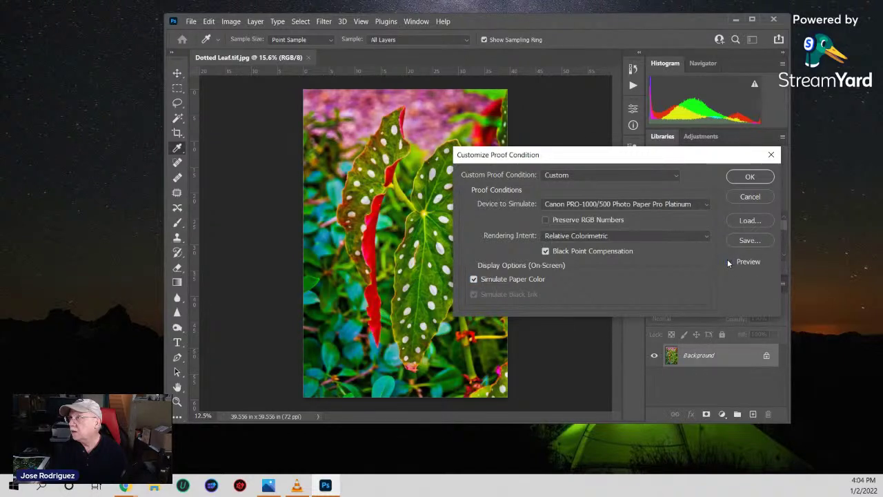
pyautogui.click(729, 262)
pyautogui.click(729, 262)
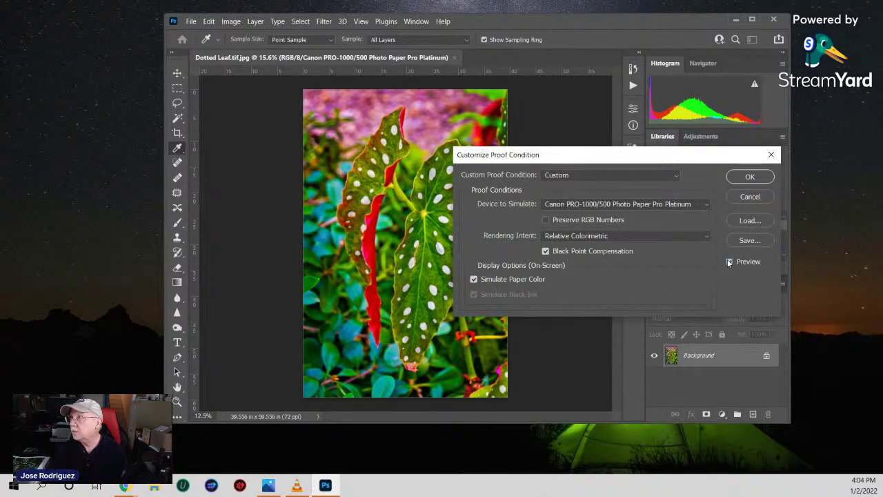
pyautogui.click(729, 262)
pyautogui.click(729, 261)
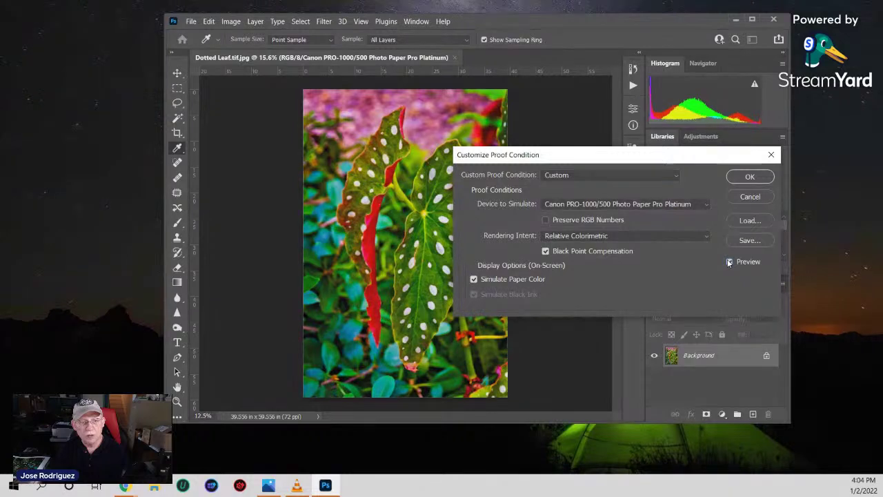
pyautogui.click(729, 261)
pyautogui.click(729, 261)
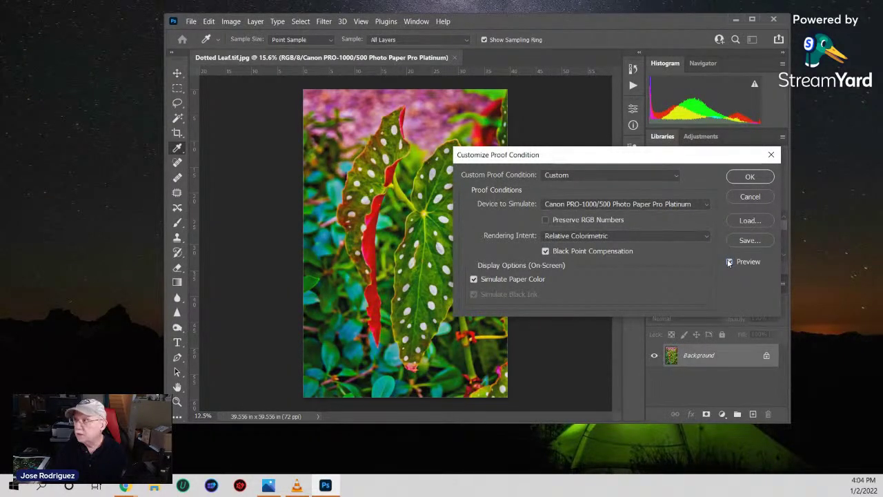
pyautogui.click(770, 156)
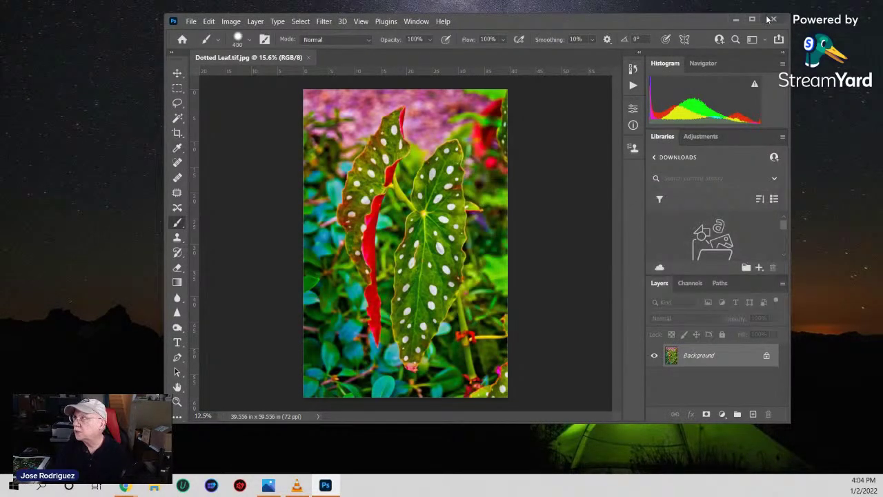